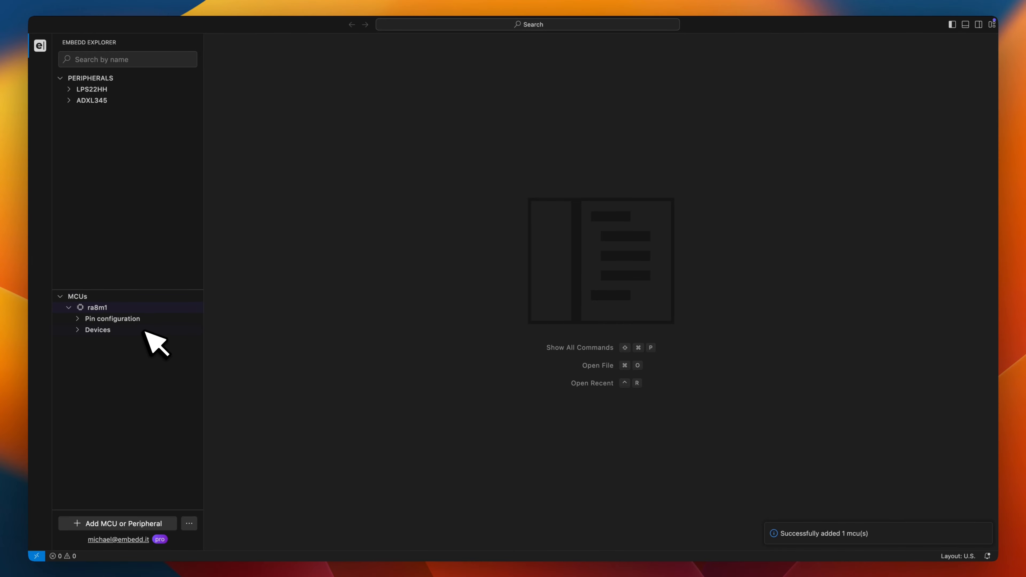
Expand the ra8m1 pin configuration, collapse the soc node, and open the device tree.
{"action": "left_click", "coordinate": [81, 318]}
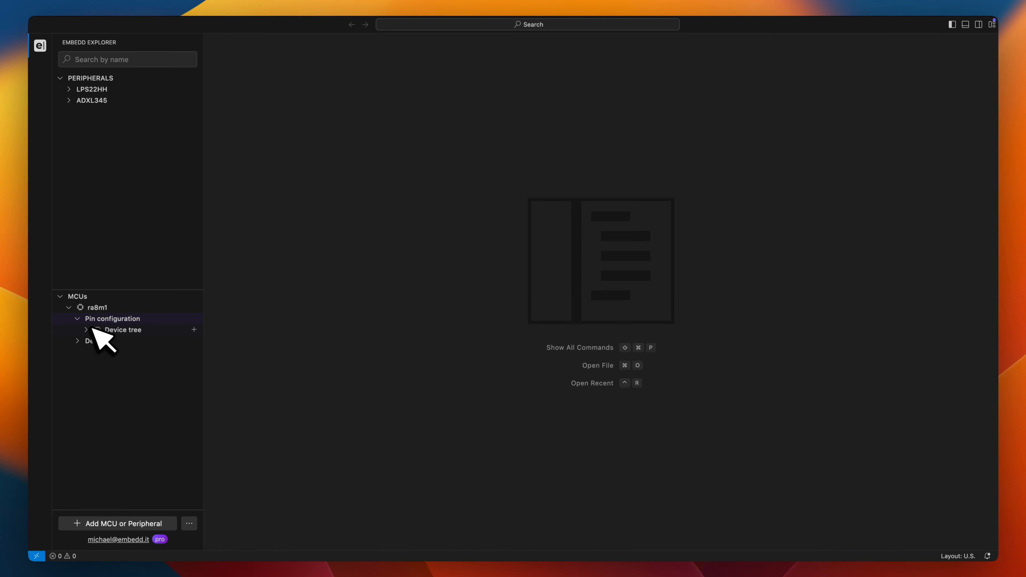
{"action": "left_click", "coordinate": [102, 331]}
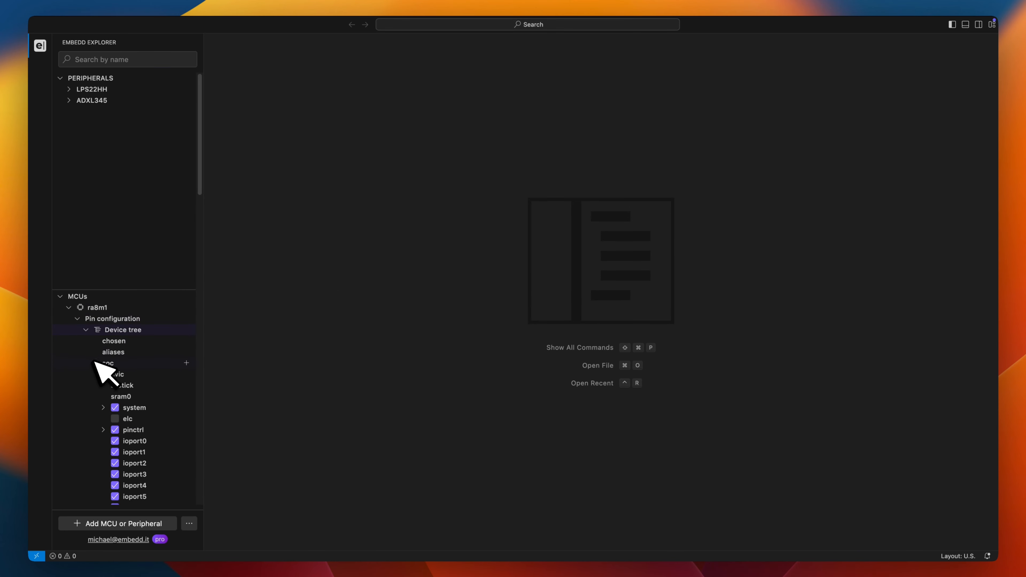
{"action": "left_click", "coordinate": [95, 362]}
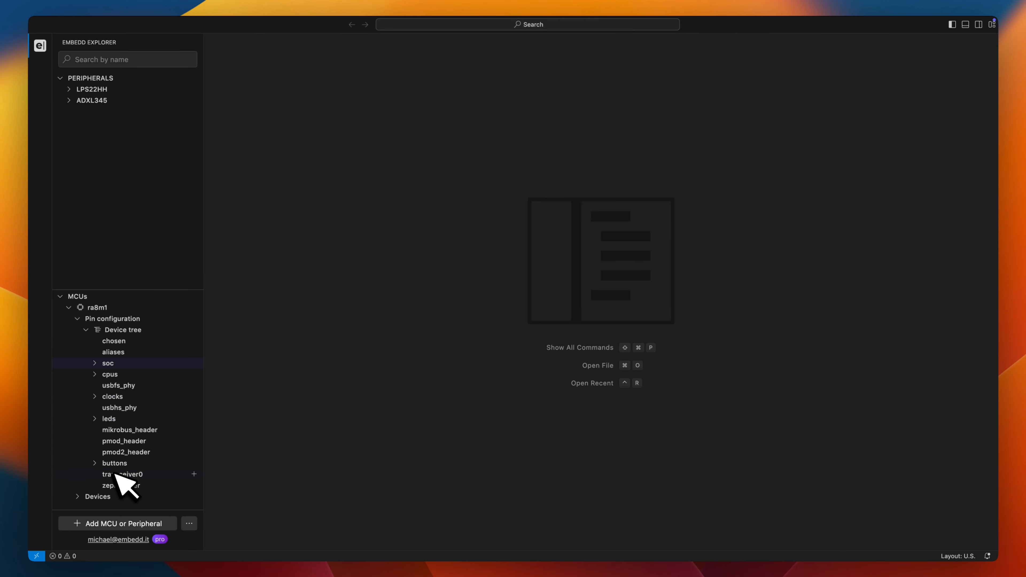
{"action": "left_click", "coordinate": [110, 329]}
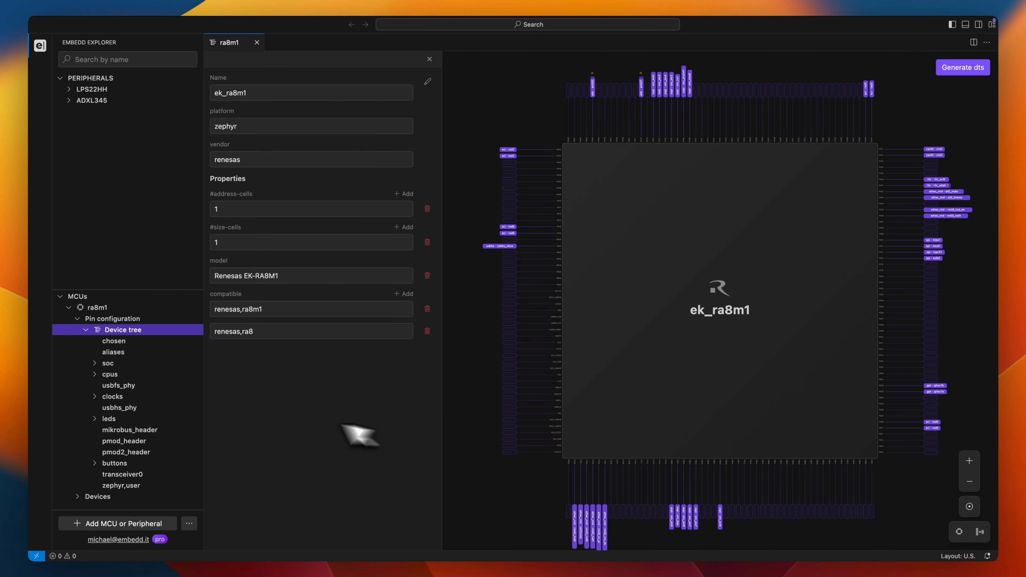
Examine the device tree's soc, leds and buttons nodes and the functions selectable for pin P306.
{"action": "left_click", "coordinate": [95, 363]}
{"action": "scroll", "coordinate": [137, 412], "scroll_direction": "down", "scroll_amount": 5}
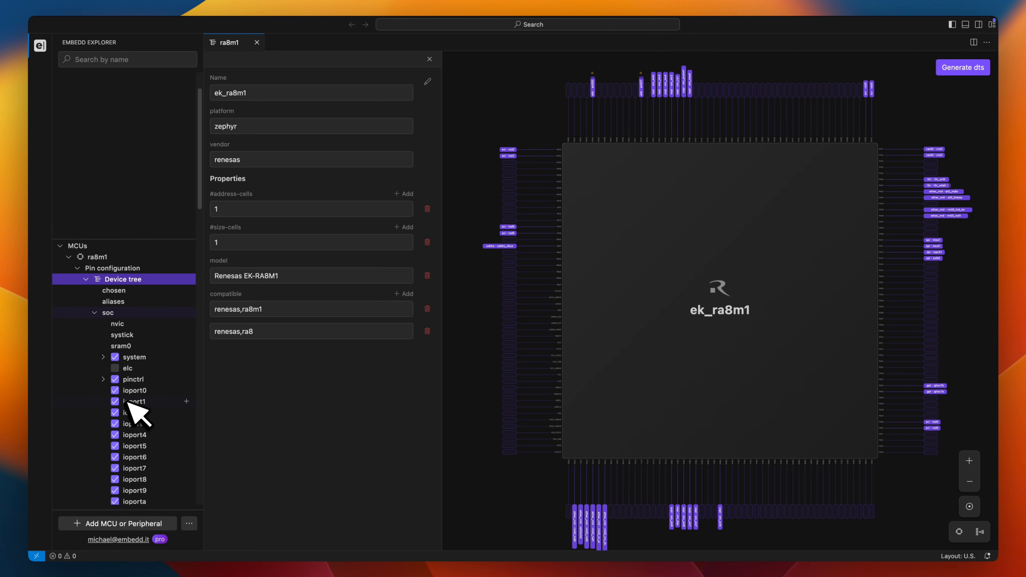
{"action": "scroll", "coordinate": [126, 364], "scroll_direction": "down", "scroll_amount": 10}
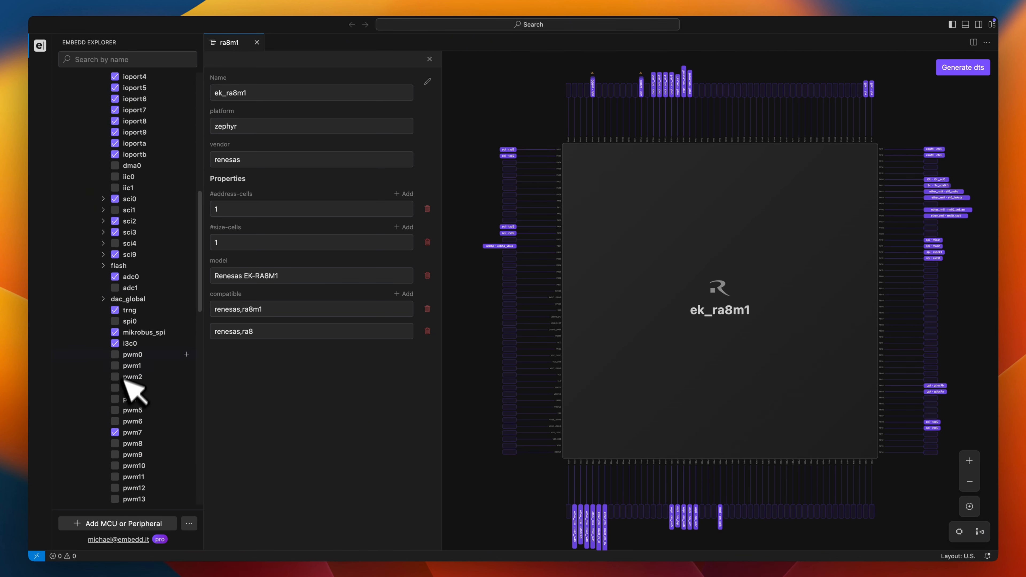
{"action": "scroll", "coordinate": [126, 363], "scroll_direction": "down", "scroll_amount": 8}
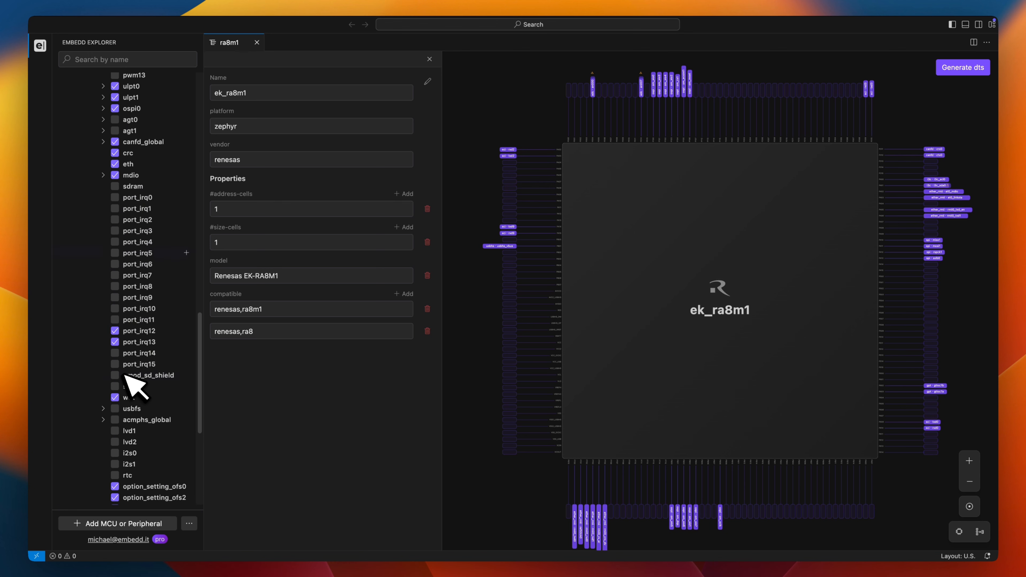
{"action": "scroll", "coordinate": [129, 394], "scroll_direction": "down", "scroll_amount": 6}
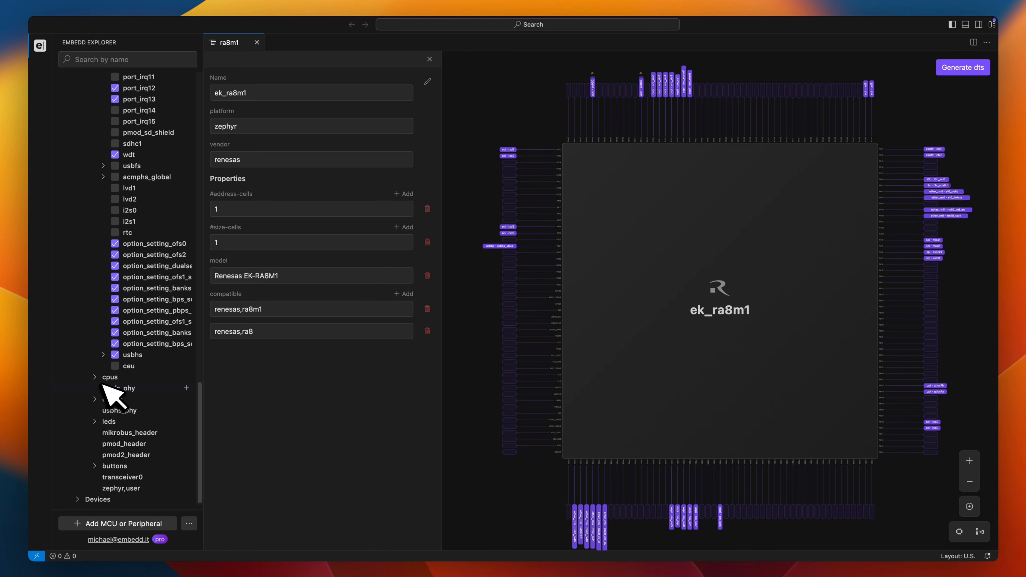
{"action": "left_click", "coordinate": [108, 423]}
{"action": "scroll", "coordinate": [111, 425], "scroll_direction": "down", "scroll_amount": 1}
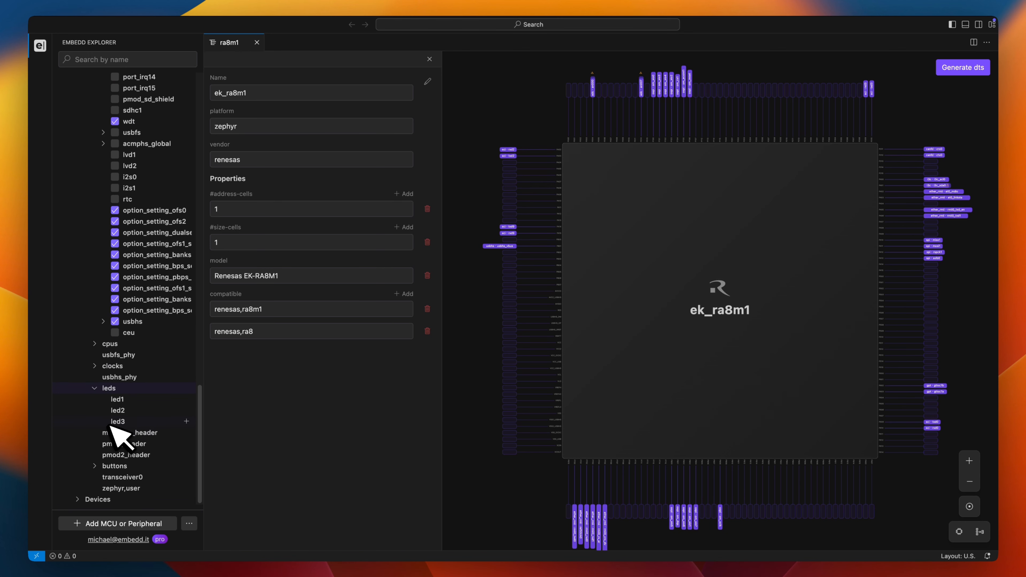
{"action": "left_click", "coordinate": [97, 465]}
{"action": "scroll", "coordinate": [114, 474], "scroll_direction": "down", "scroll_amount": 1}
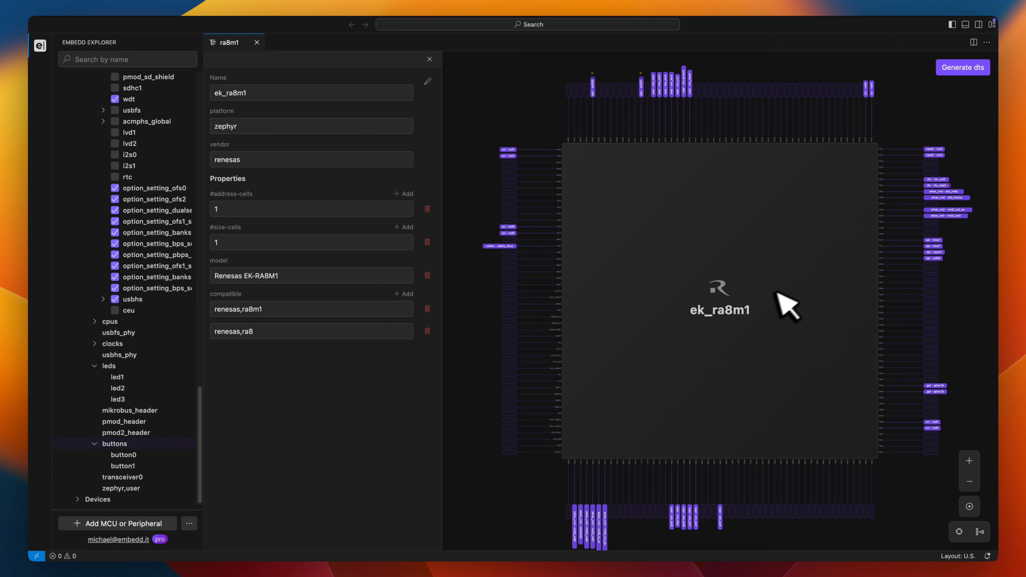
{"action": "left_click", "coordinate": [850, 90]}
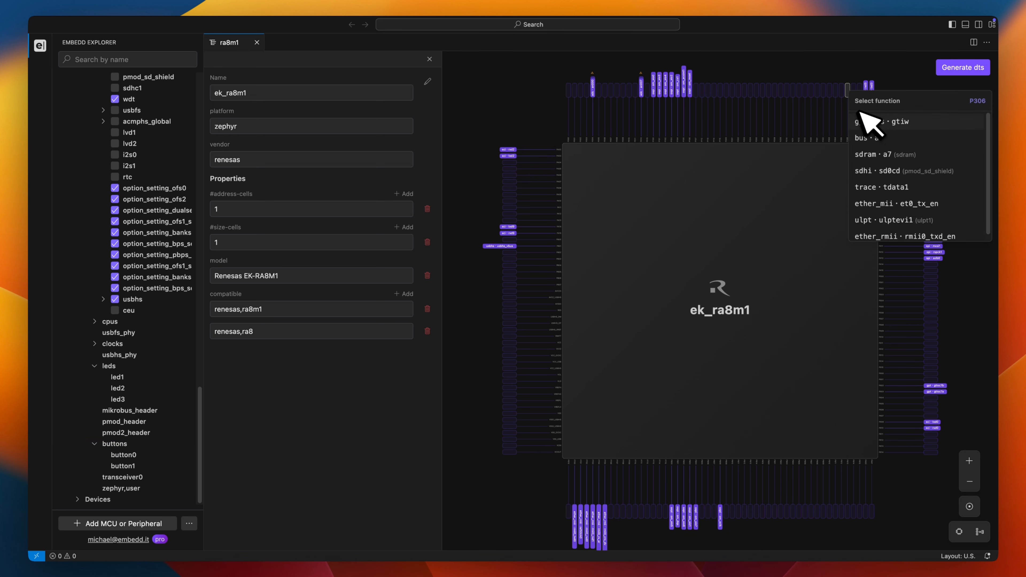
{"action": "left_click", "coordinate": [818, 59]}
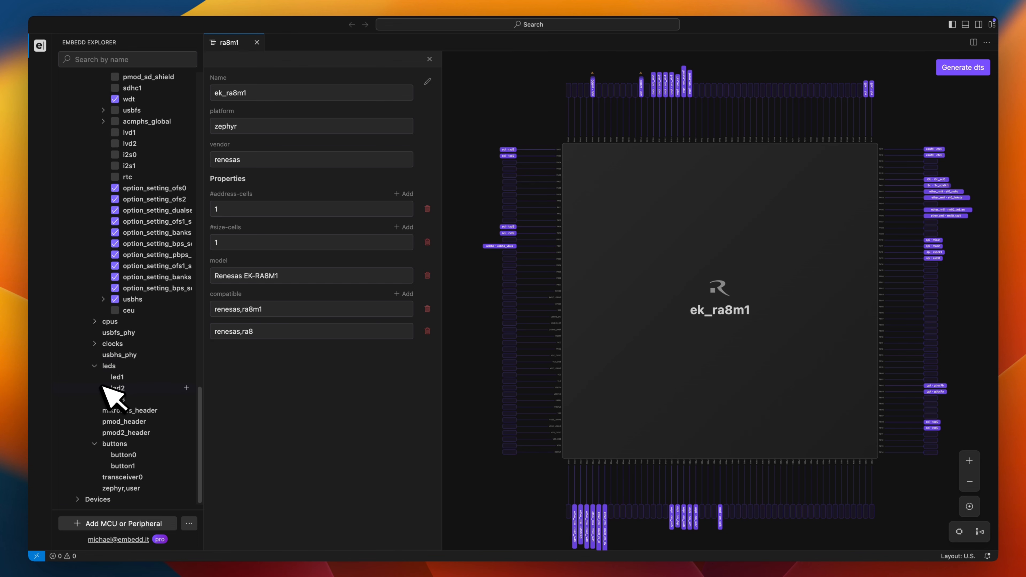
Duplicate the led3 node, set the copy's name and label to led4, and set its label property to LED4.
{"action": "right_click", "coordinate": [118, 399]}
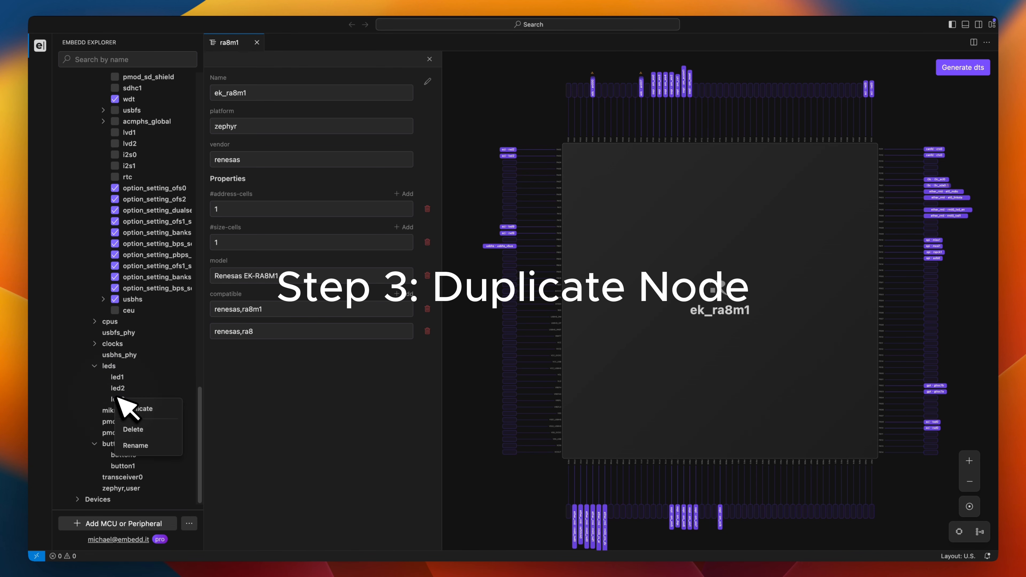
{"action": "left_click", "coordinate": [140, 406]}
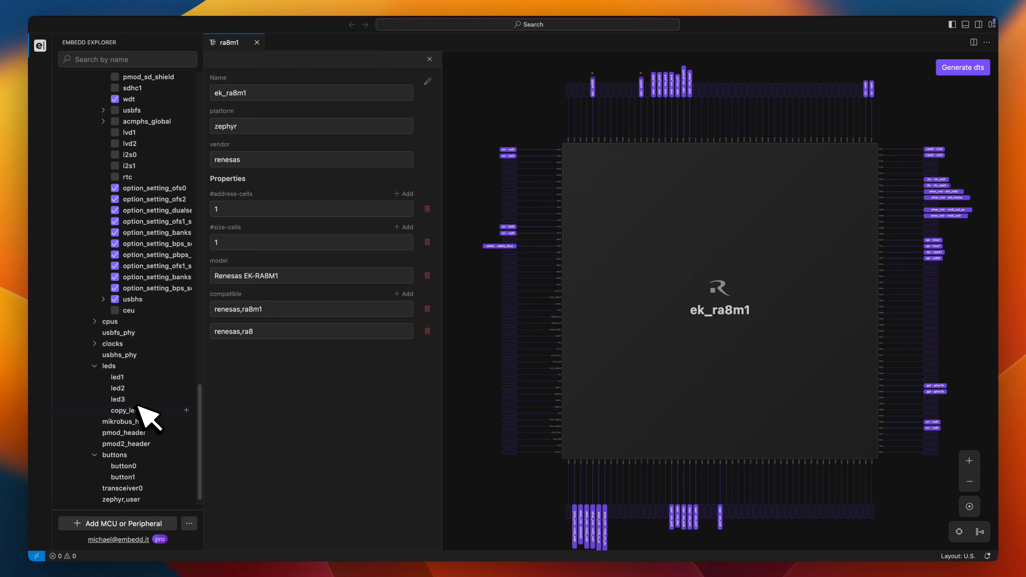
{"action": "left_click", "coordinate": [123, 410]}
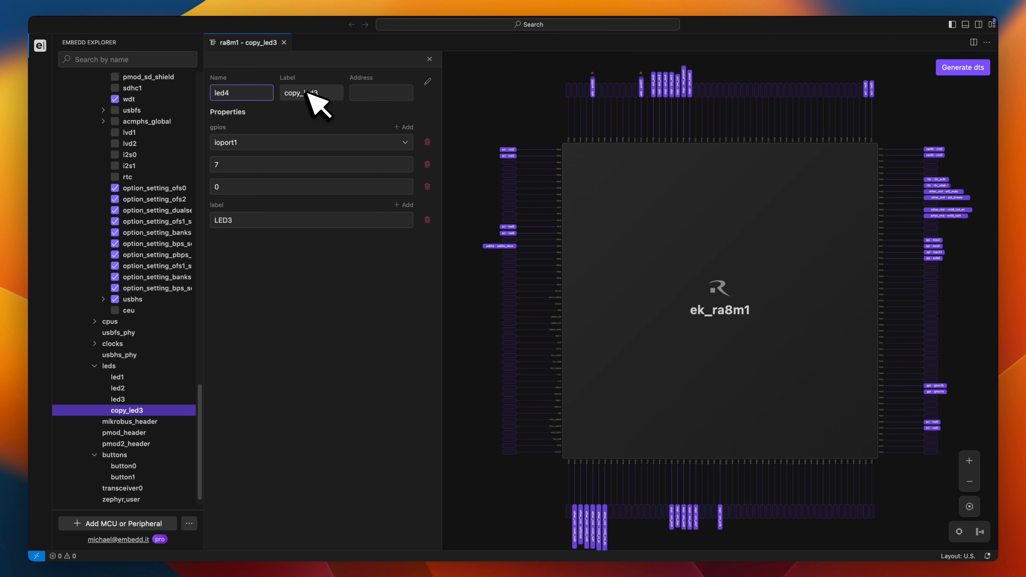
{"action": "left_click_drag", "start_coordinate": [304, 93], "coordinate": [272, 93]}
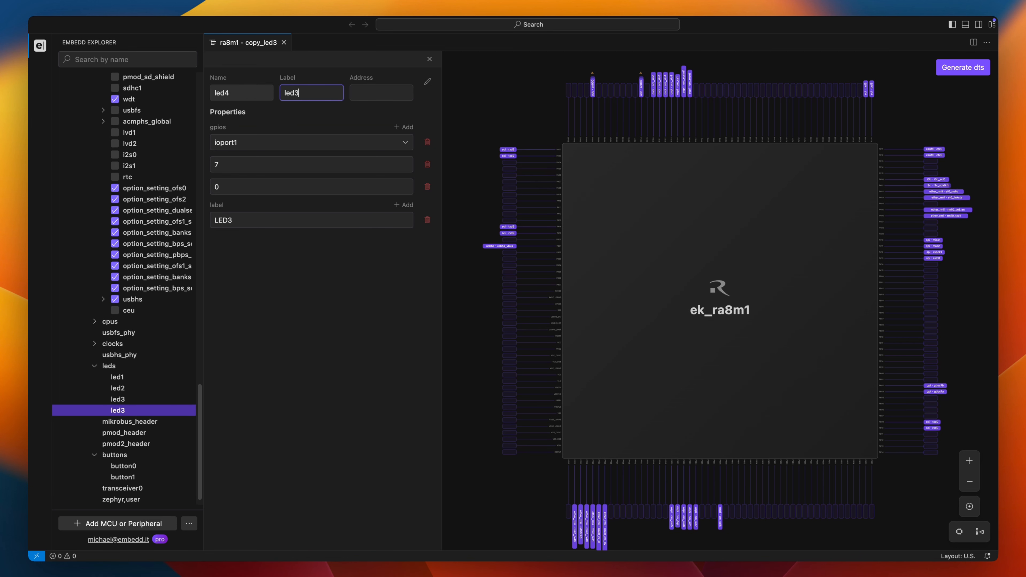
{"action": "left_click", "coordinate": [281, 223]}
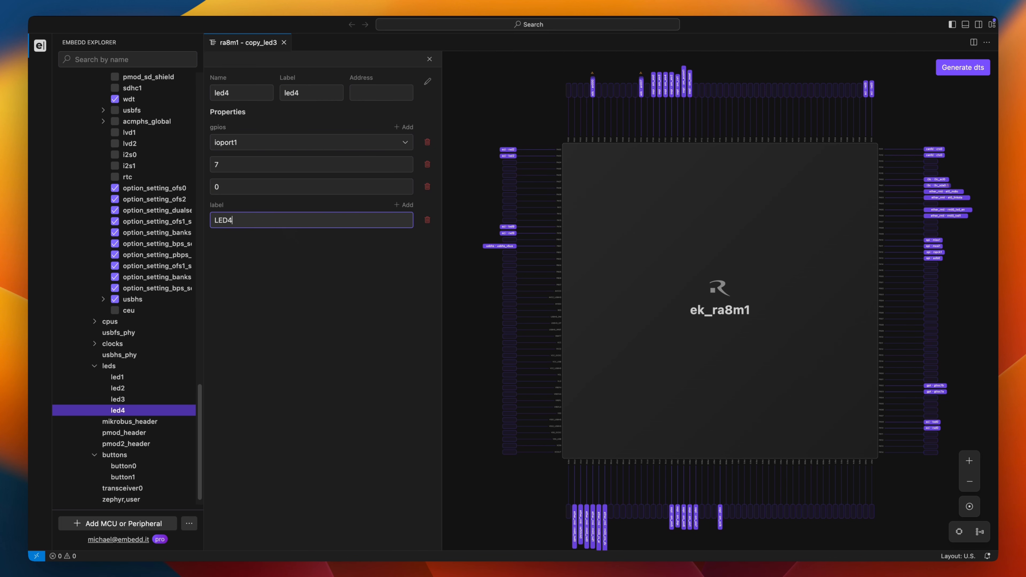
Set the gpios port of the led4 node to ioport4.
{"action": "left_click", "coordinate": [404, 143]}
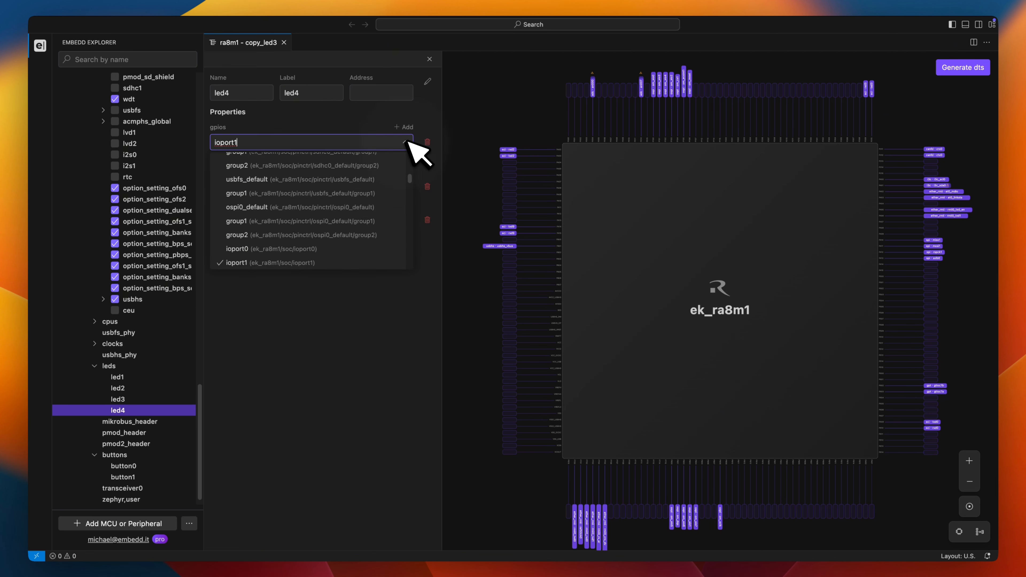
{"action": "scroll", "coordinate": [282, 242], "scroll_direction": "down", "scroll_amount": 2}
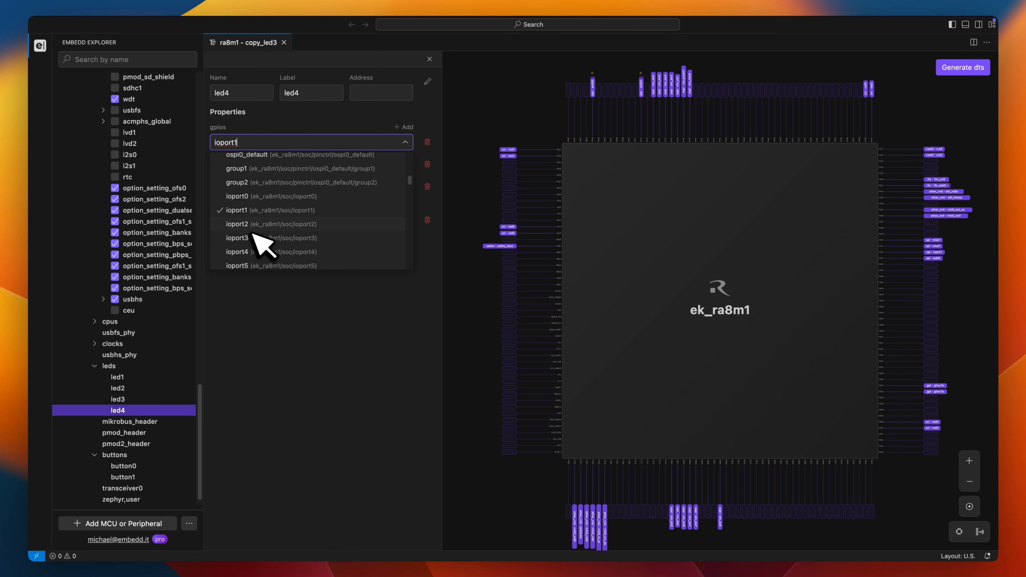
{"action": "left_click", "coordinate": [243, 252]}
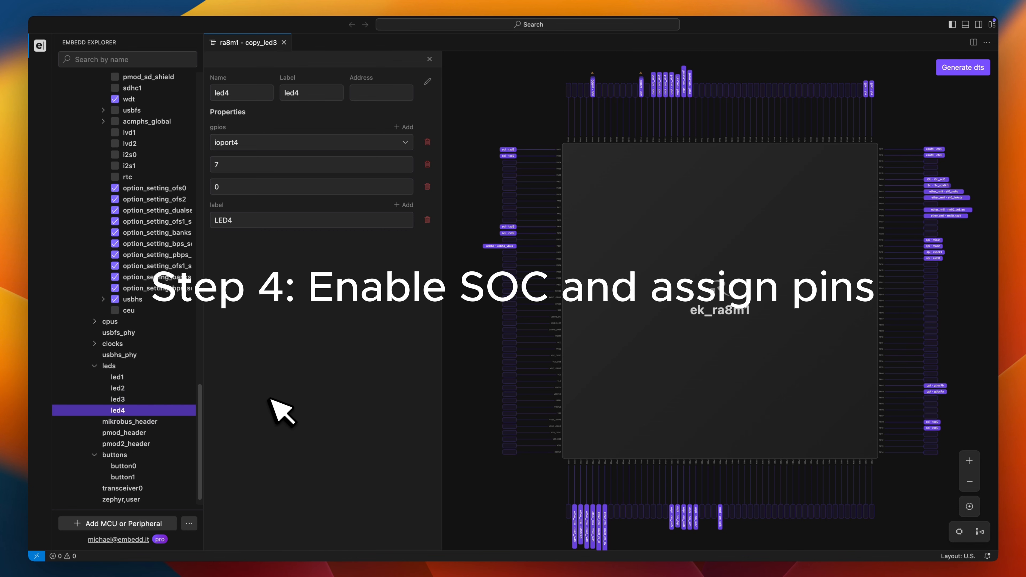
Enable the iic0 node under soc and open its properties.
{"action": "scroll", "coordinate": [162, 370], "scroll_direction": "up", "scroll_amount": 4}
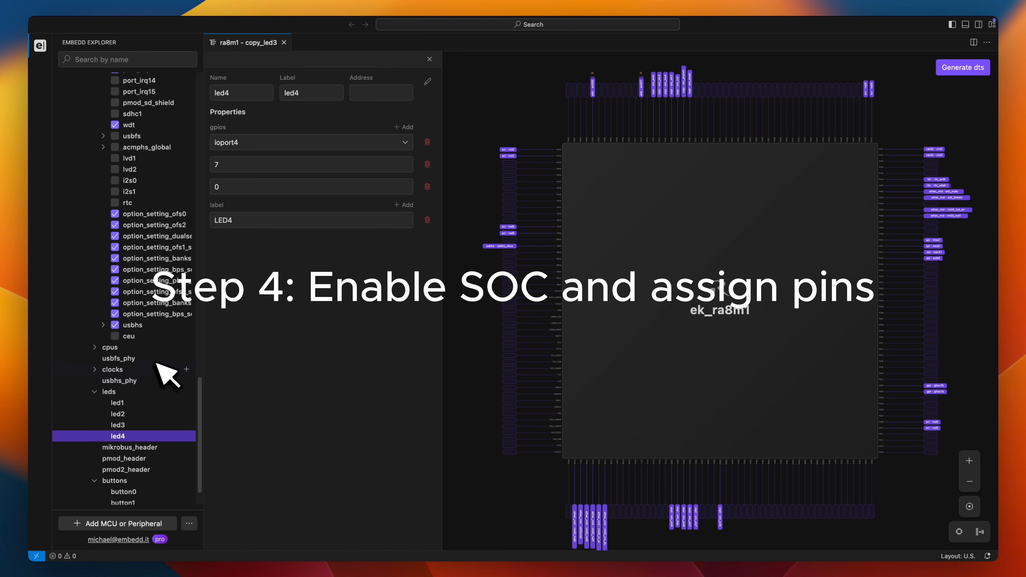
{"action": "scroll", "coordinate": [157, 363], "scroll_direction": "up", "scroll_amount": 20}
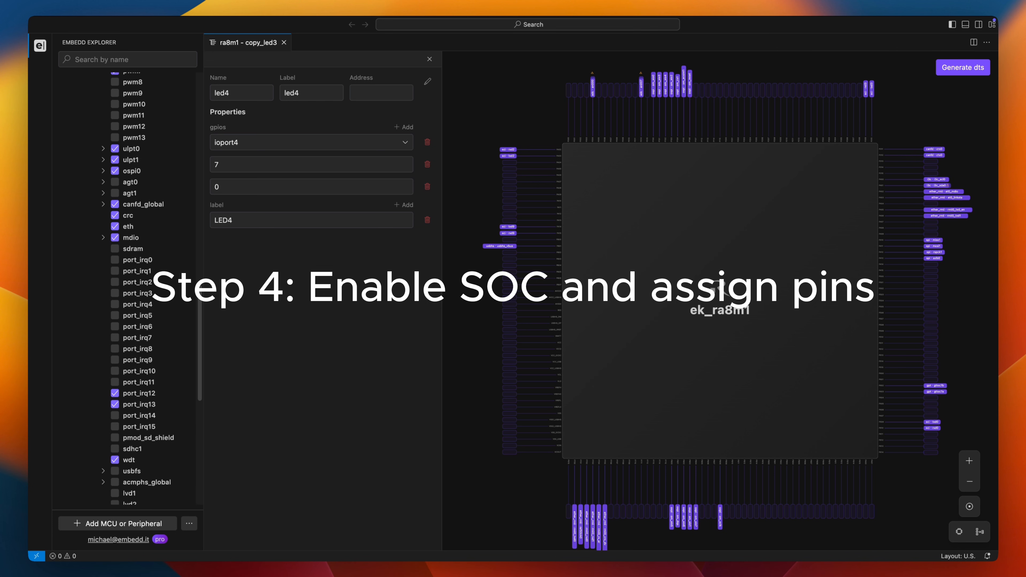
{"action": "scroll", "coordinate": [164, 366], "scroll_direction": "up", "scroll_amount": 17}
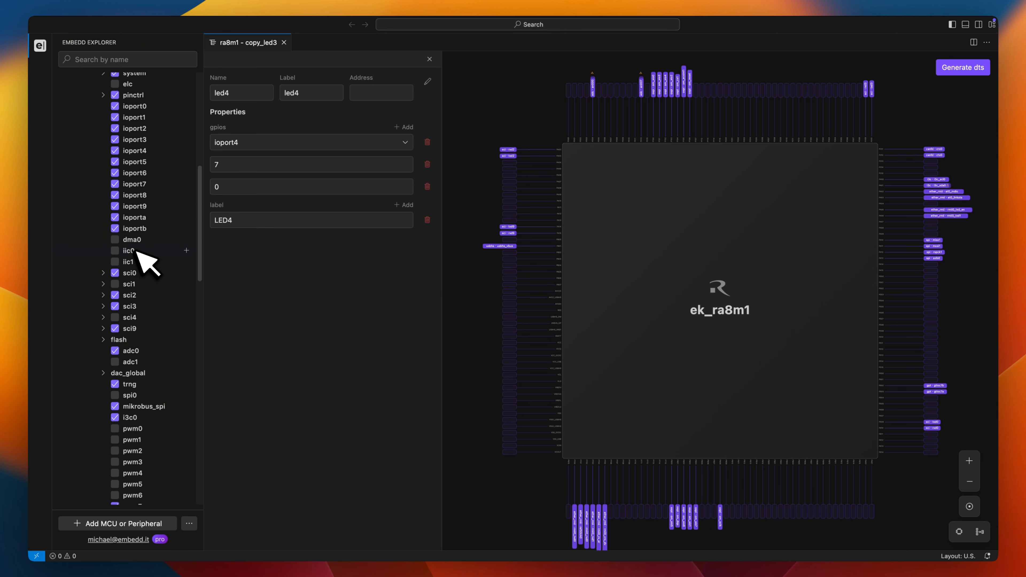
{"action": "left_click", "coordinate": [136, 251]}
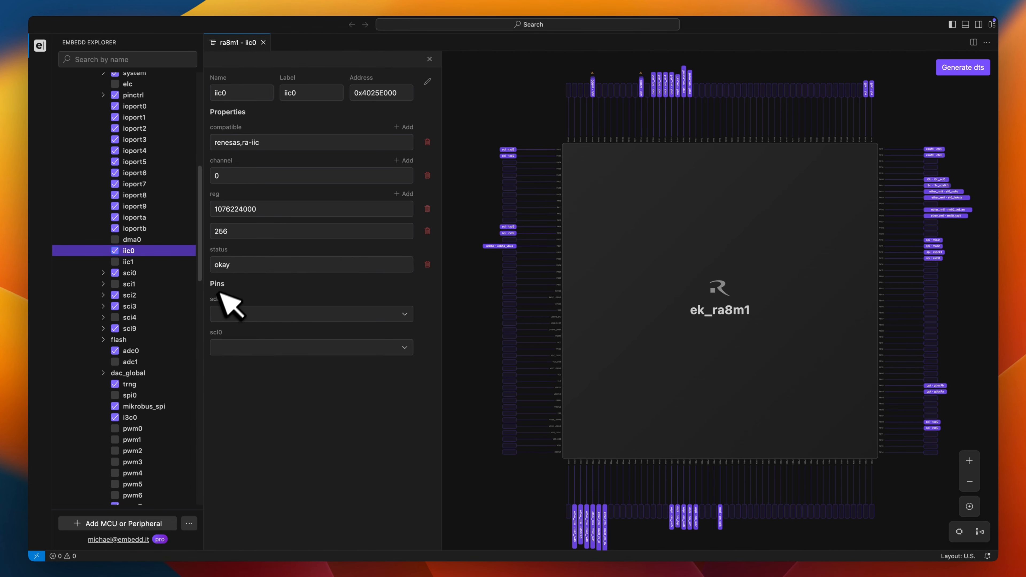
Assign pin P407 to sda0 and pin P408 to scl0 of the iic0 node.
{"action": "left_click", "coordinate": [259, 316]}
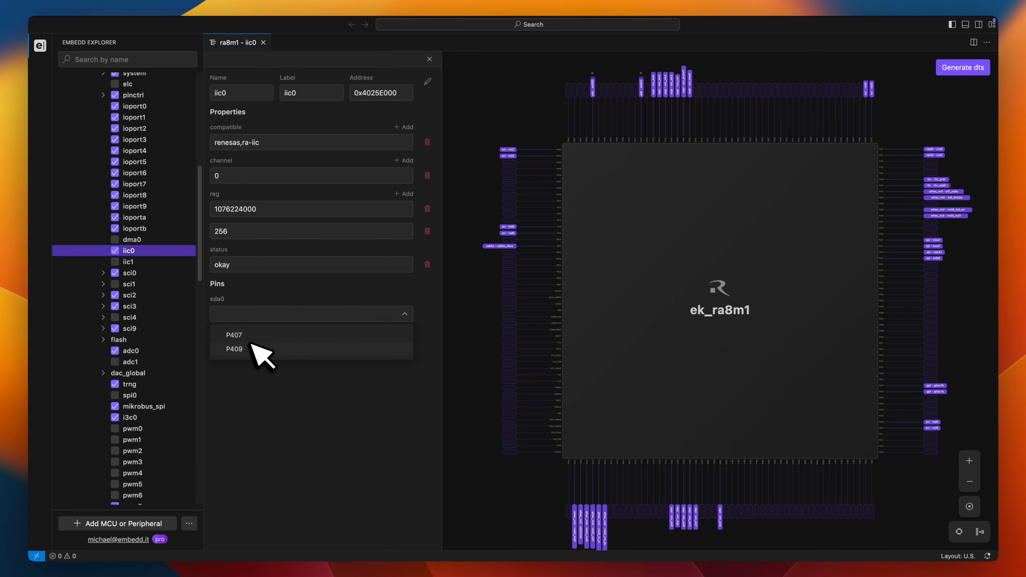
{"action": "left_click", "coordinate": [252, 335]}
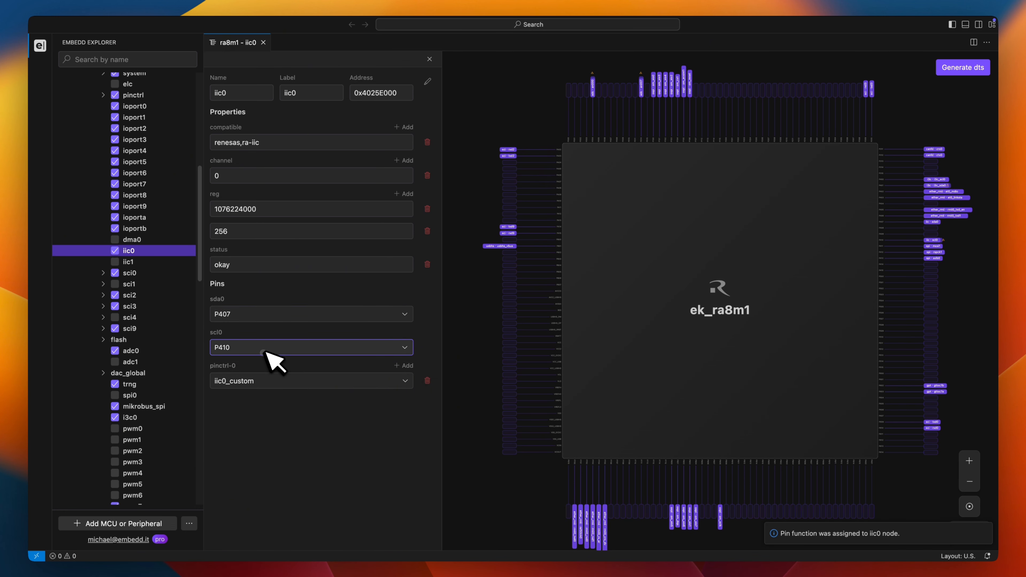
{"action": "left_click", "coordinate": [272, 349]}
{"action": "left_click", "coordinate": [262, 368]}
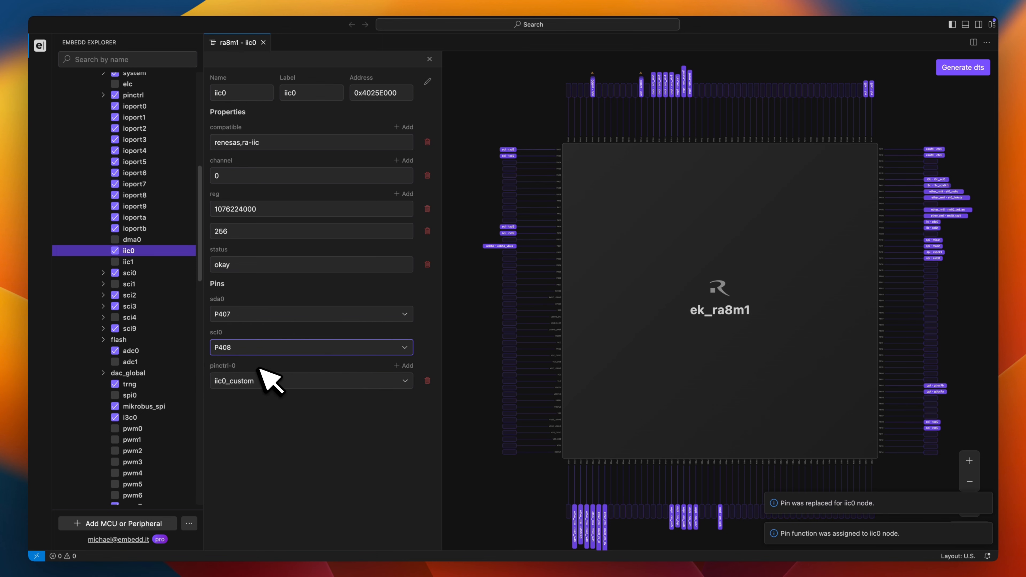
Try assigning the sci rxd3 function to pin P408 alongside iic scl0, and unassign it again.
{"action": "scroll", "coordinate": [824, 302], "scroll_direction": "up", "scroll_amount": 3}
{"action": "left_click", "coordinate": [868, 218]}
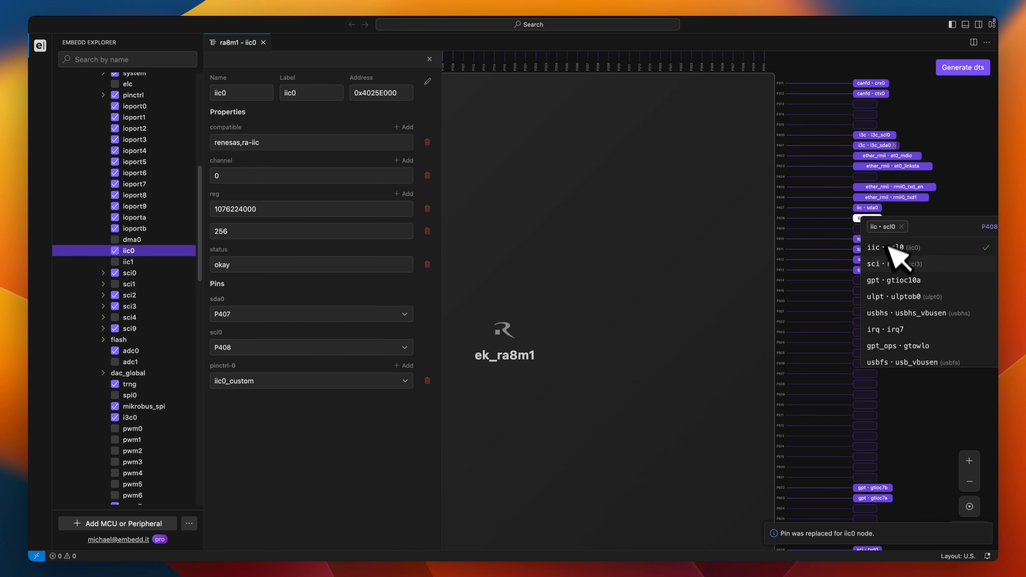
{"action": "left_click", "coordinate": [894, 265]}
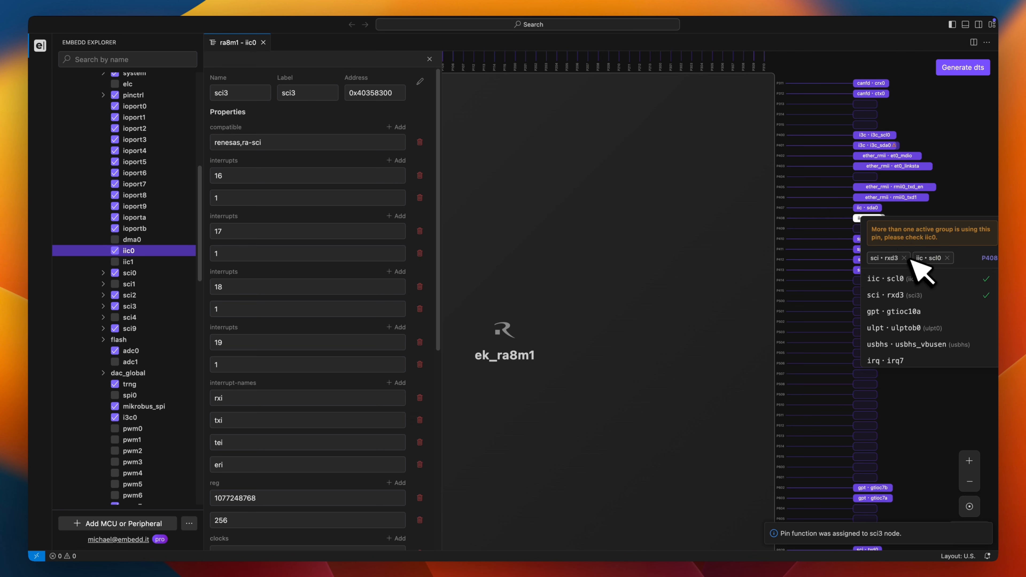
{"action": "left_click", "coordinate": [913, 297]}
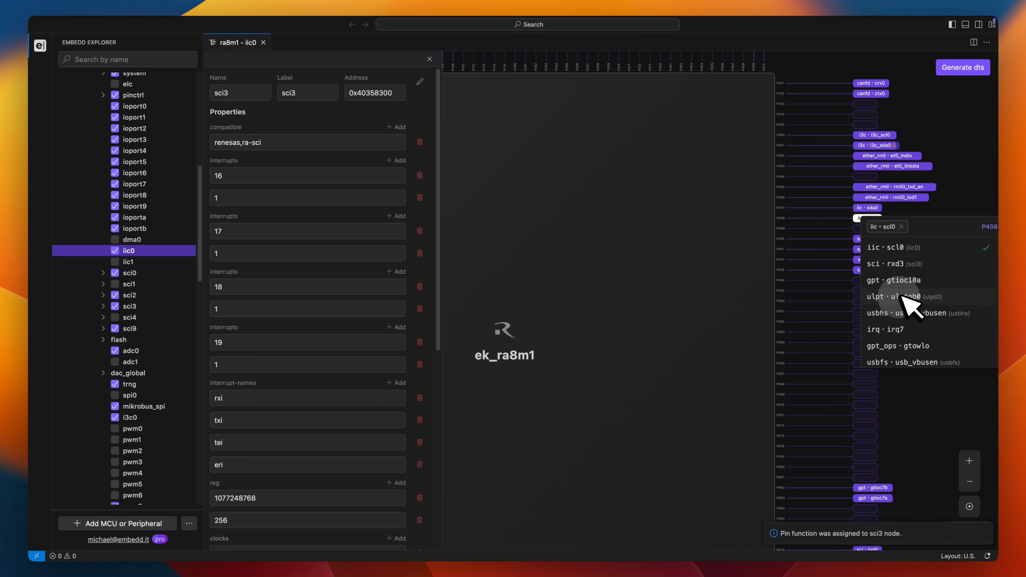
{"action": "left_click", "coordinate": [963, 210]}
{"action": "scroll", "coordinate": [781, 259], "scroll_direction": "down", "scroll_amount": 3}
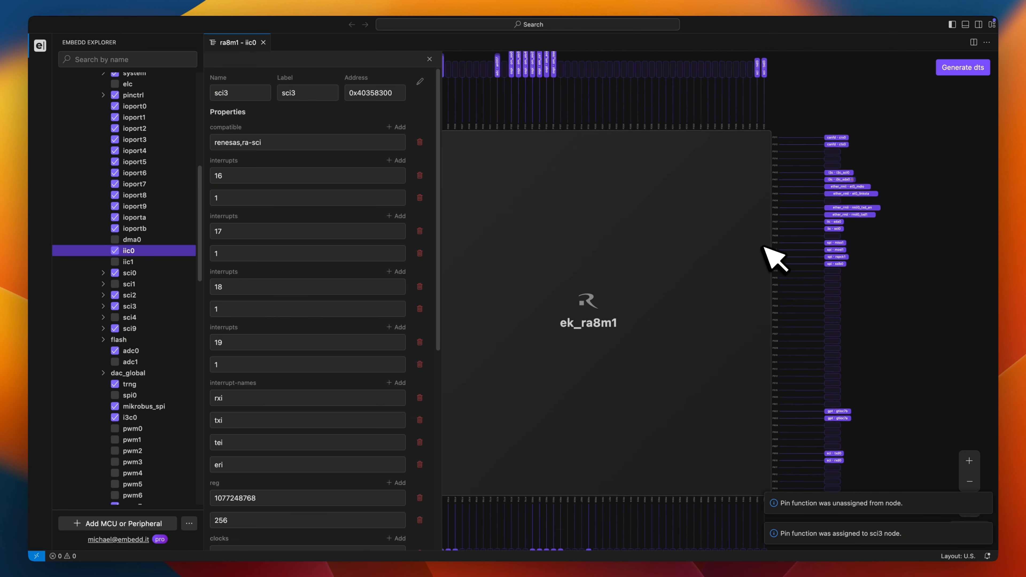
{"action": "scroll", "coordinate": [764, 247], "scroll_direction": "down", "scroll_amount": 5}
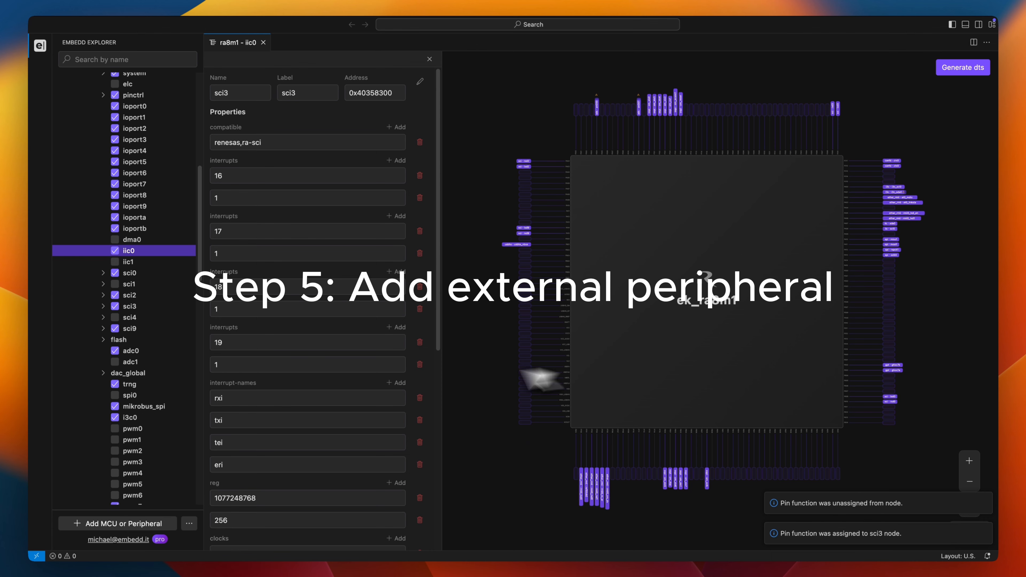
Add the adxl345 peripheral as a child node of iic0.
{"action": "left_click", "coordinate": [190, 251]}
{"action": "left_click", "coordinate": [187, 251]}
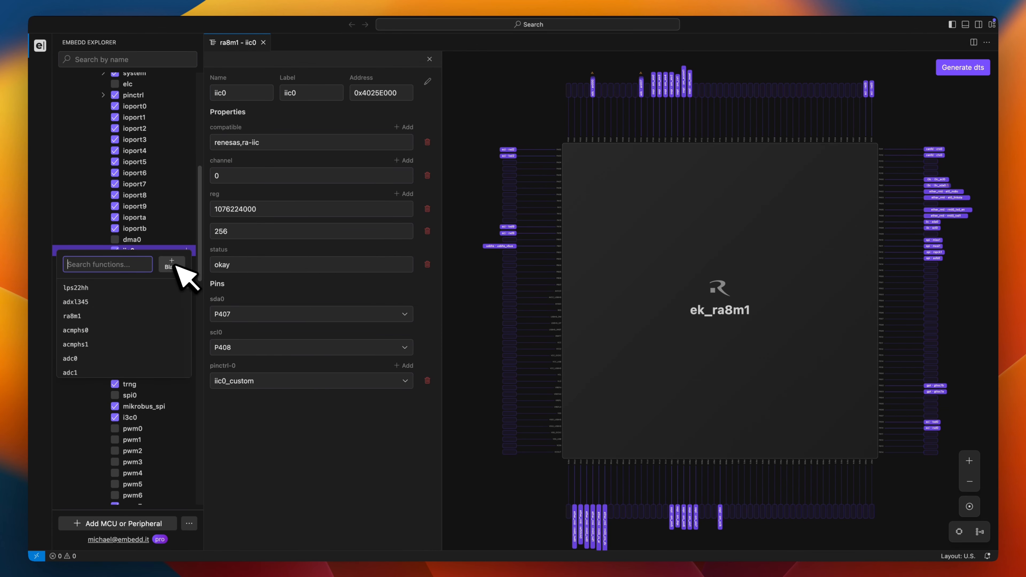
{"action": "left_click", "coordinate": [76, 302]}
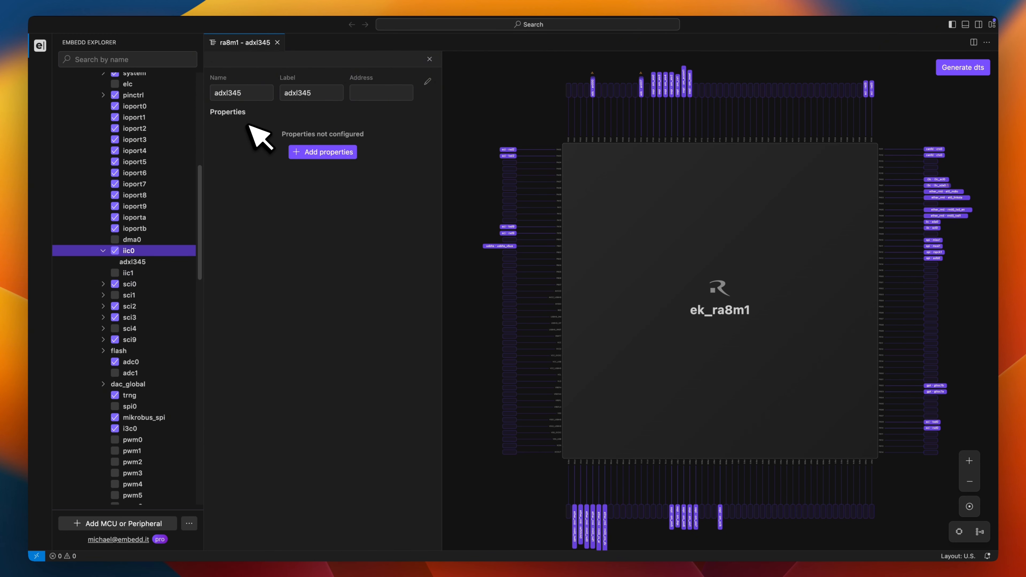
Set the adxl345 node's name to adi and its address to 0x53.
{"action": "double_click", "coordinate": [240, 94]}
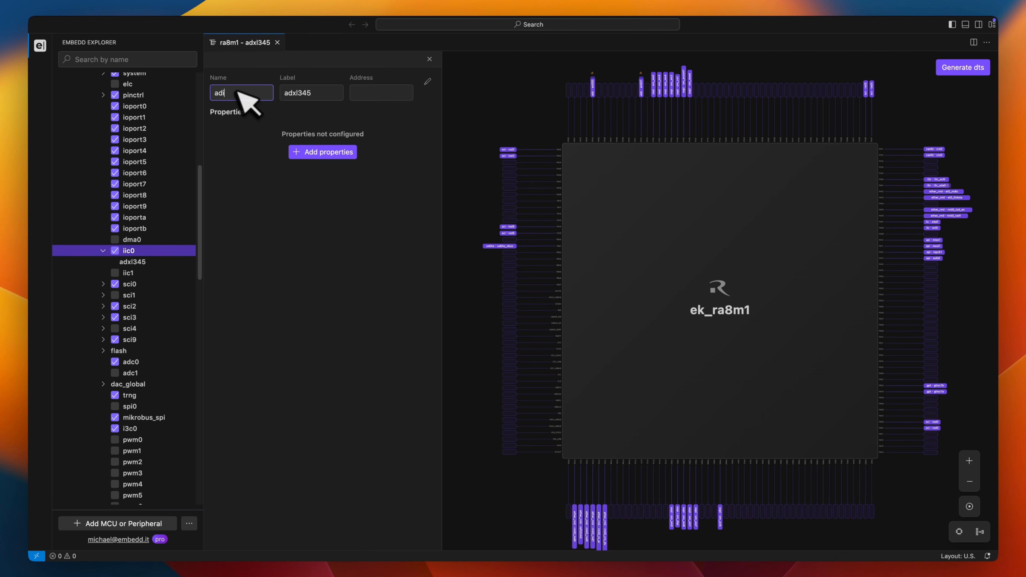
{"action": "left_click", "coordinate": [379, 92]}
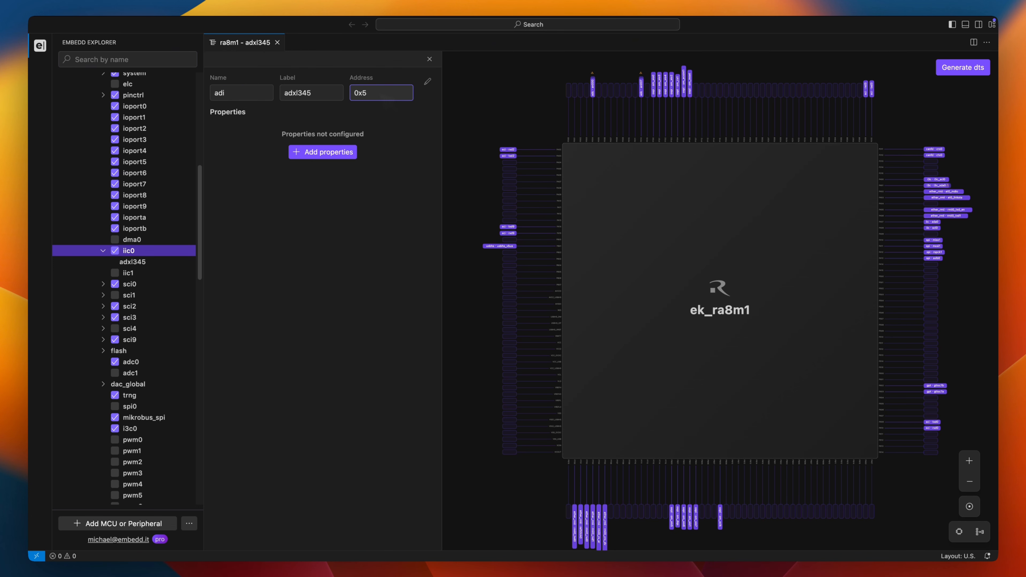
Add the standard compatible property to the adxl345 node and set it to "adi, adxl345".
{"action": "left_click", "coordinate": [329, 153]}
{"action": "left_click", "coordinate": [462, 228]}
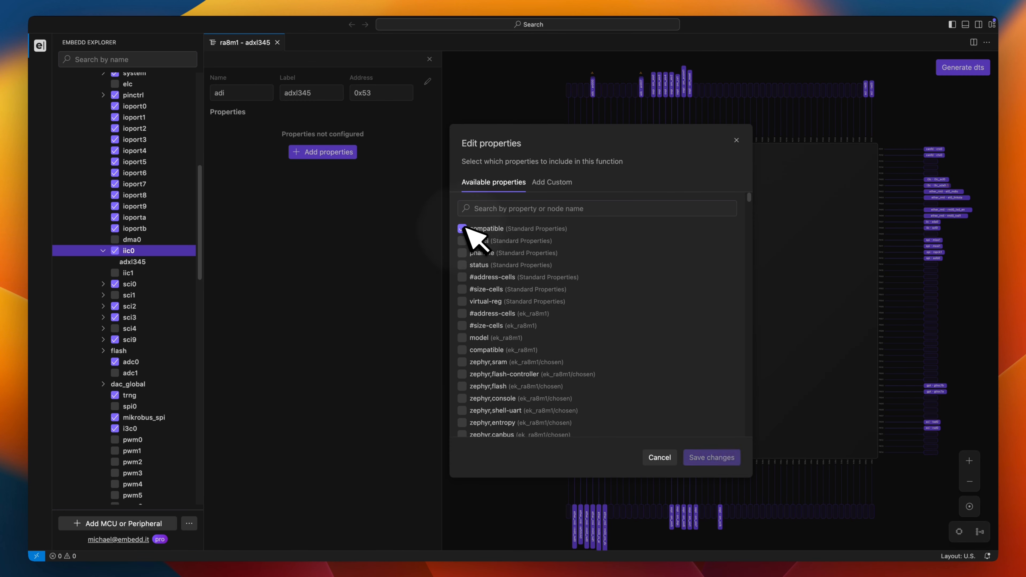
{"action": "left_click", "coordinate": [721, 460]}
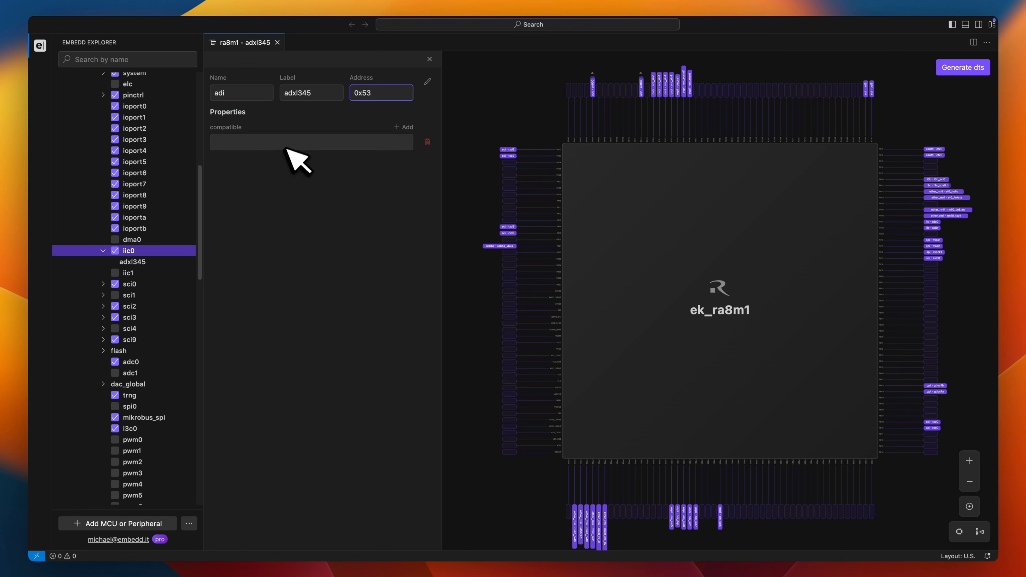
{"action": "left_click", "coordinate": [298, 152]}
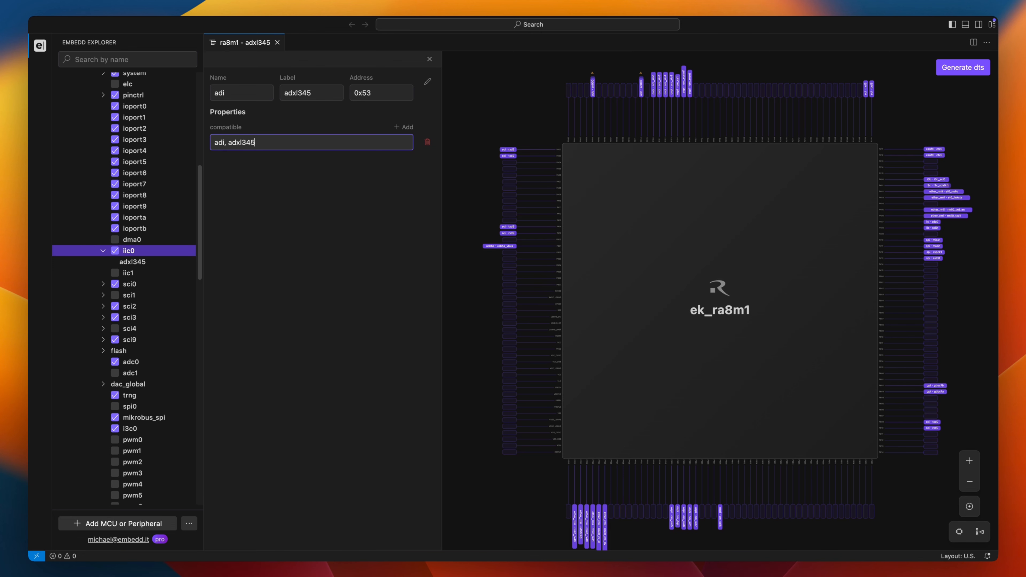
{"action": "left_click", "coordinate": [323, 174]}
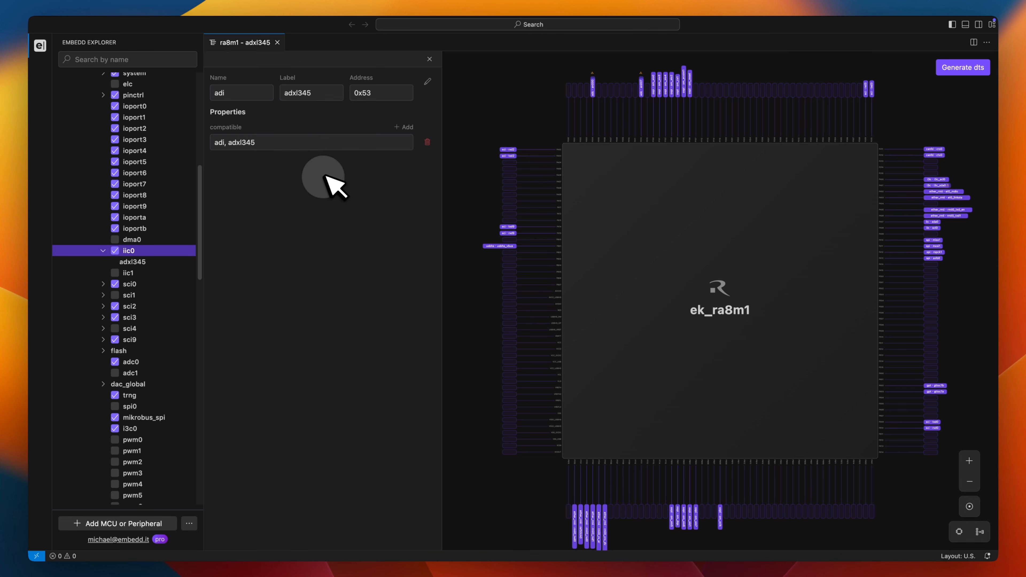
Add a custom property named reg of type u8 to the adxl345 node and set its value to 83 (0x53).
{"action": "left_click", "coordinate": [429, 81]}
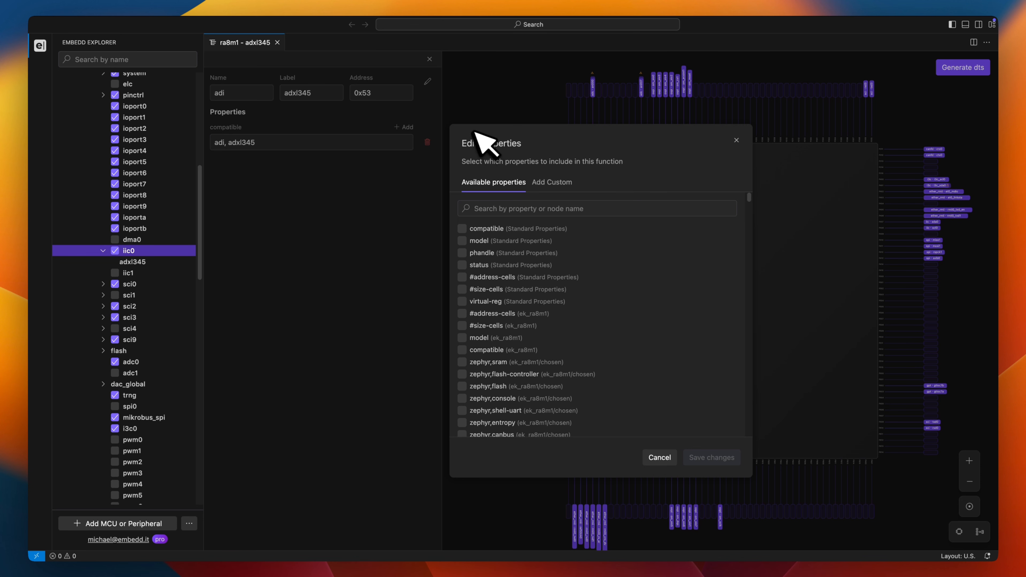
{"action": "left_click", "coordinate": [553, 182]}
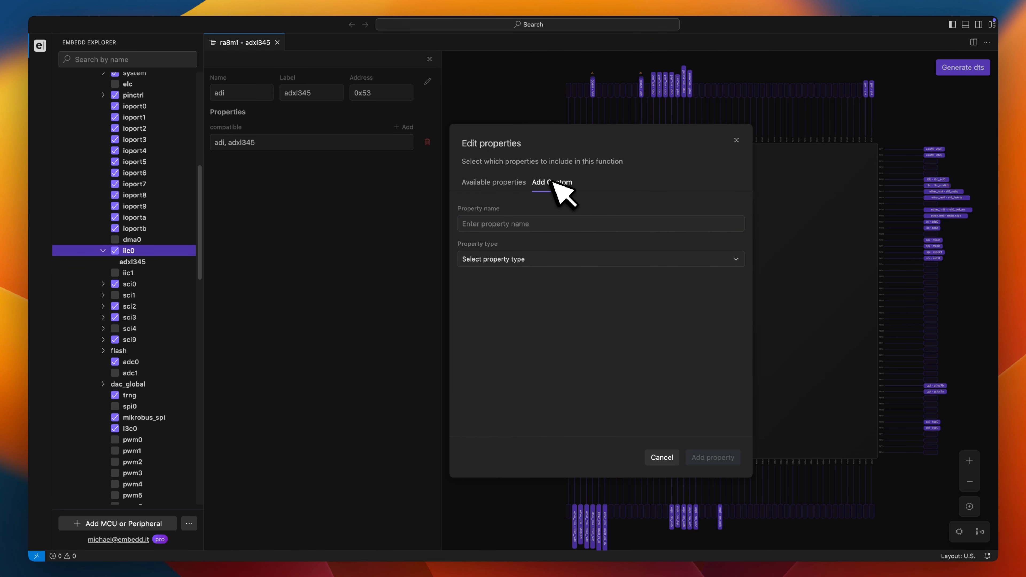
{"action": "left_click", "coordinate": [507, 224]}
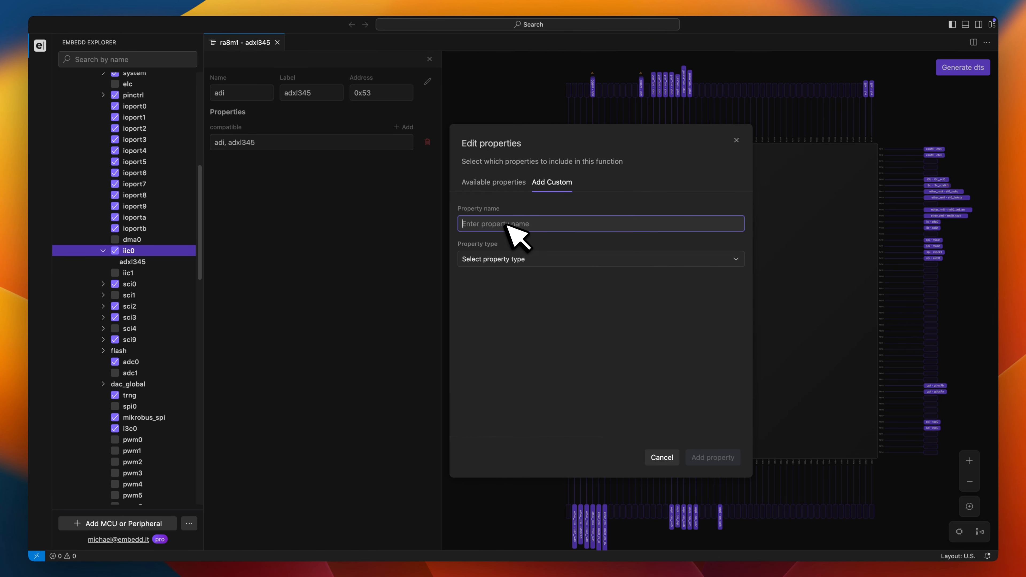
{"action": "type", "text": "reg"}
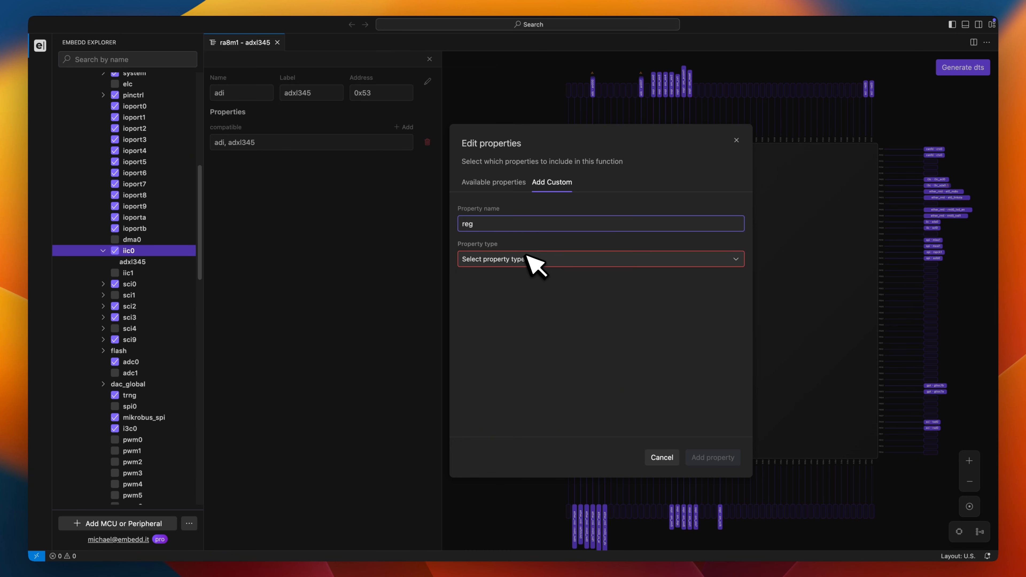
{"action": "left_click", "coordinate": [525, 258]}
{"action": "left_click", "coordinate": [487, 361]}
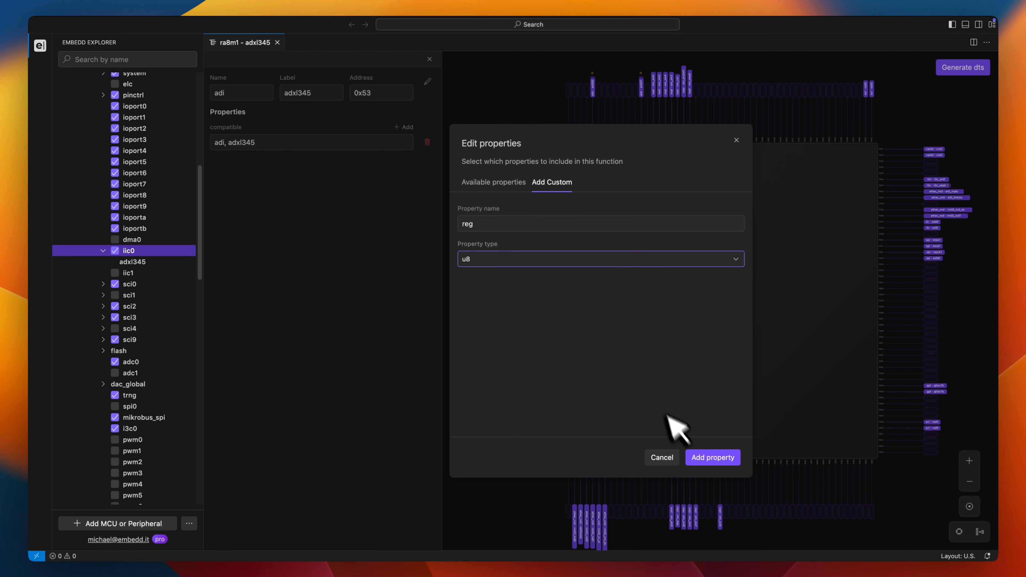
{"action": "left_click", "coordinate": [713, 458]}
{"action": "left_click", "coordinate": [321, 178]}
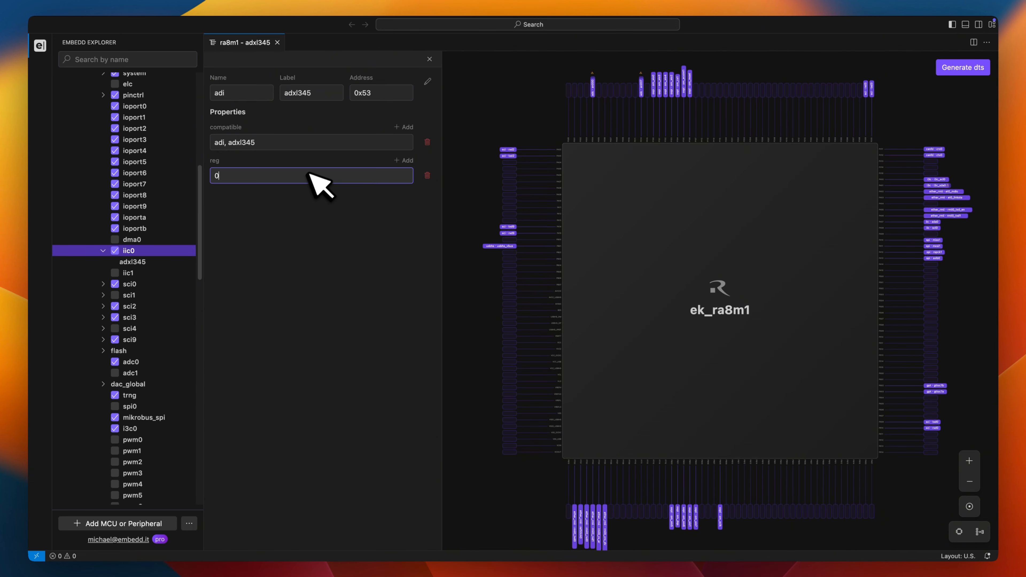
{"action": "left_click", "coordinate": [357, 236]}
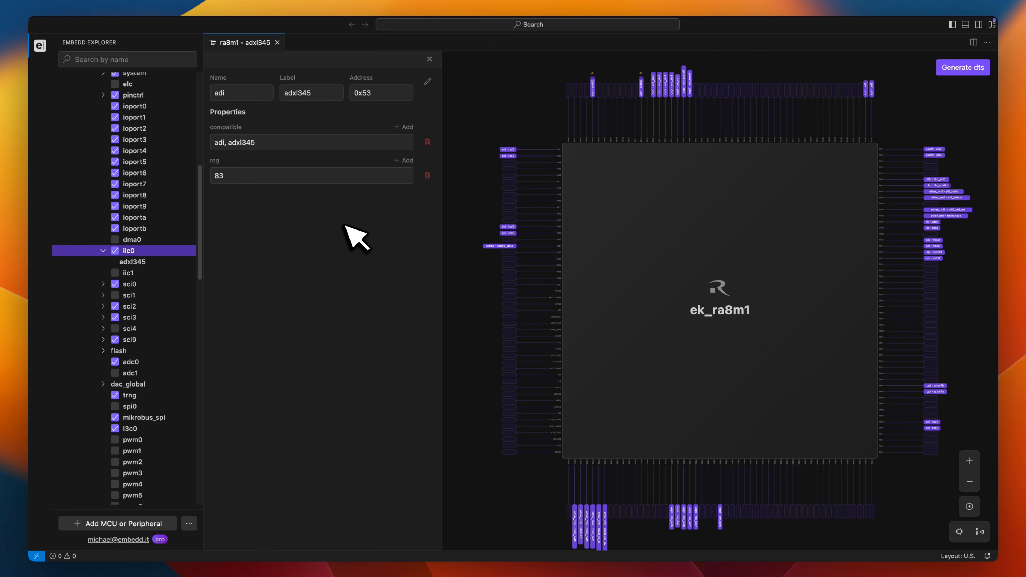
Move the adxl345 node from iic0 to iic1, and return it to iic0.
{"action": "left_click", "coordinate": [141, 261]}
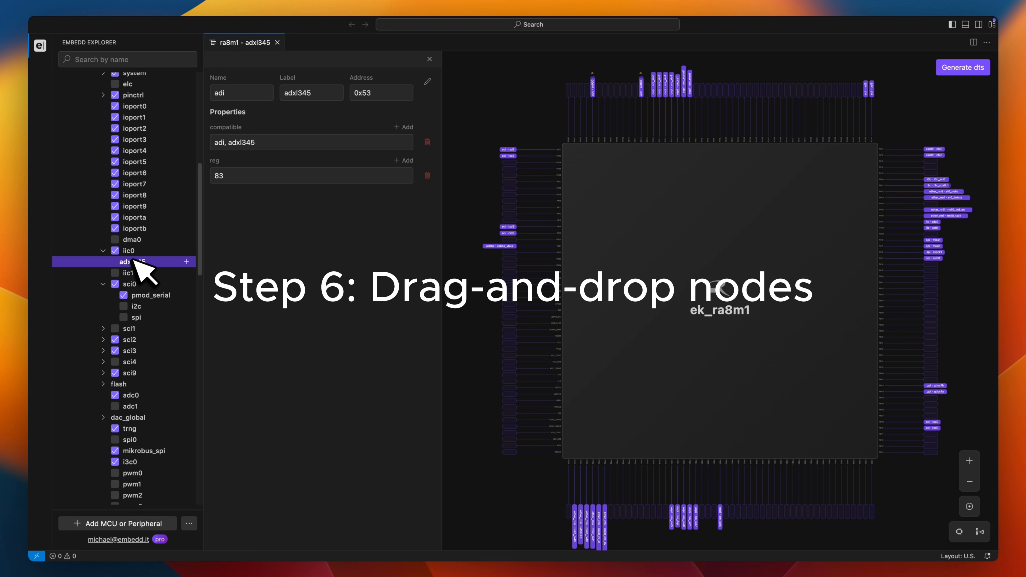
{"action": "left_click_drag", "start_coordinate": [135, 262], "coordinate": [140, 273]}
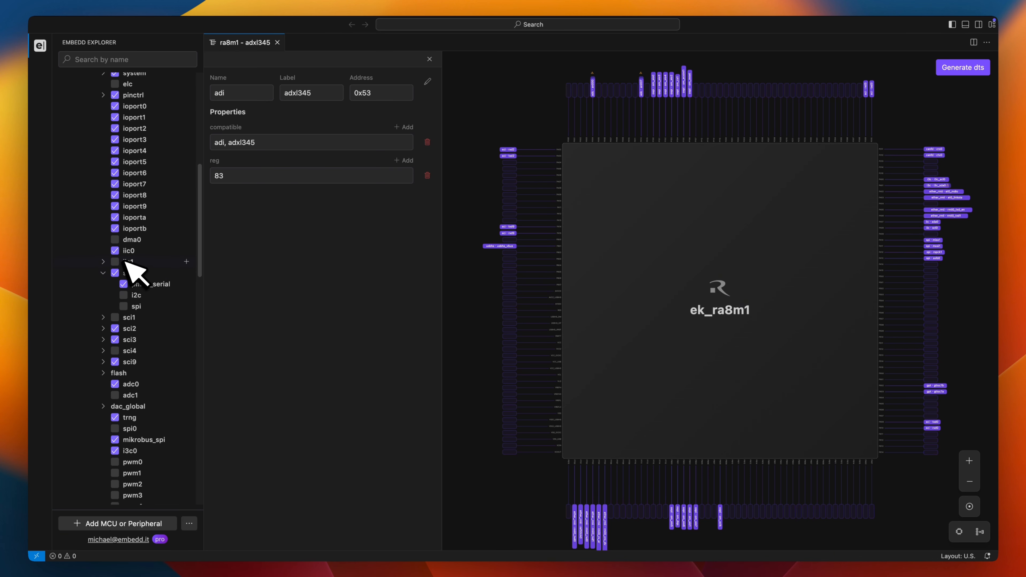
{"action": "left_click", "coordinate": [104, 262]}
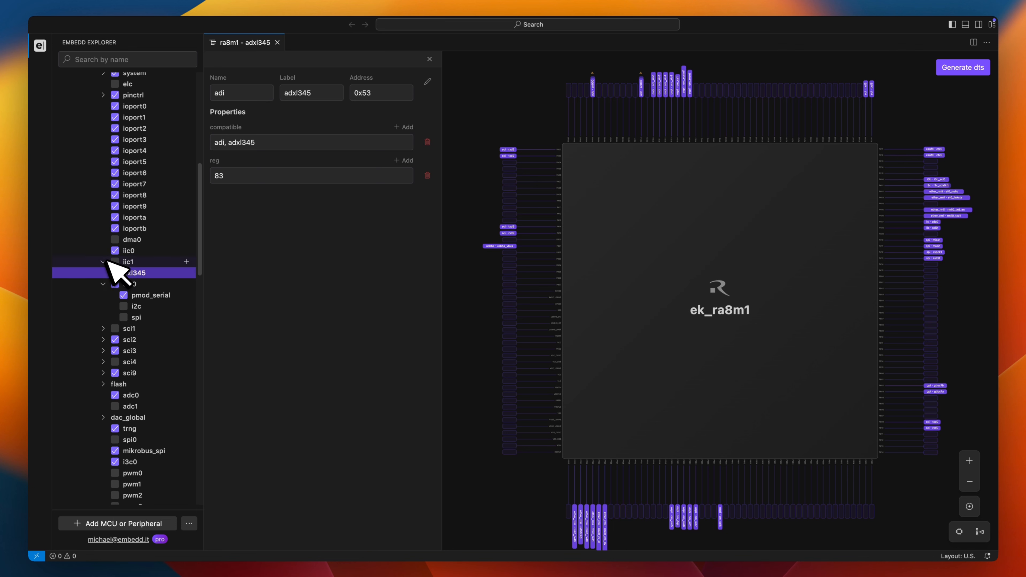
{"action": "left_click_drag", "start_coordinate": [128, 270], "coordinate": [117, 252]}
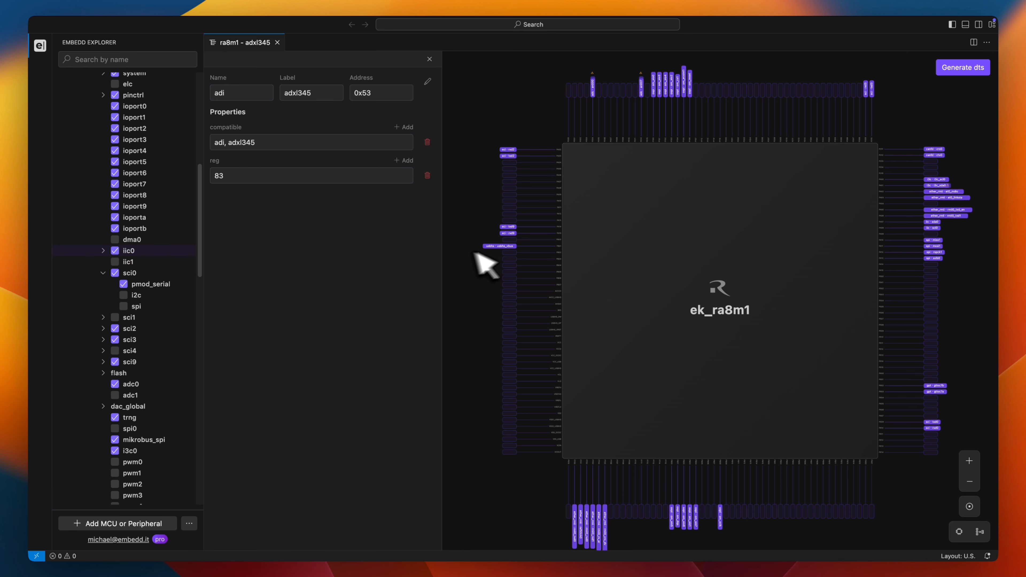
Generate the dts file and examine the iic0 node and its adxl345 child in the generated code.
{"action": "left_click", "coordinate": [967, 68]}
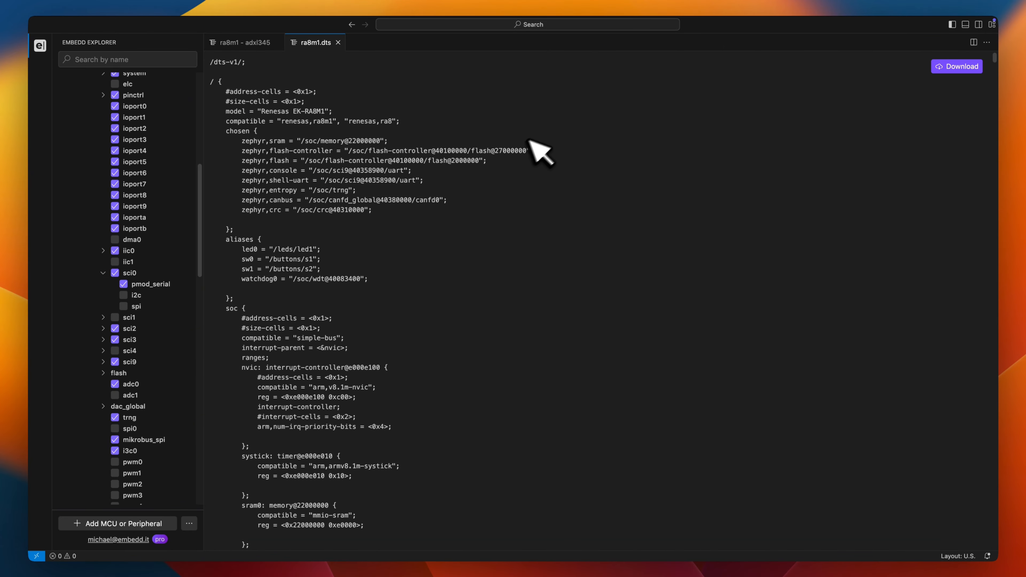
{"action": "scroll", "coordinate": [546, 136], "scroll_direction": "down", "scroll_amount": 7}
{"action": "scroll", "coordinate": [557, 147], "scroll_direction": "down", "scroll_amount": 20}
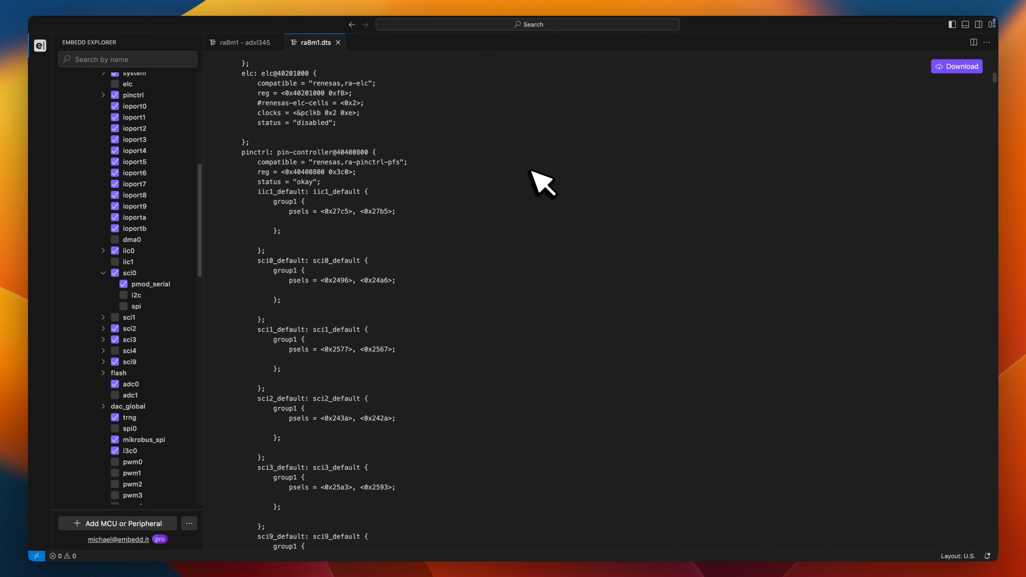
{"action": "scroll", "coordinate": [543, 182], "scroll_direction": "down", "scroll_amount": 20}
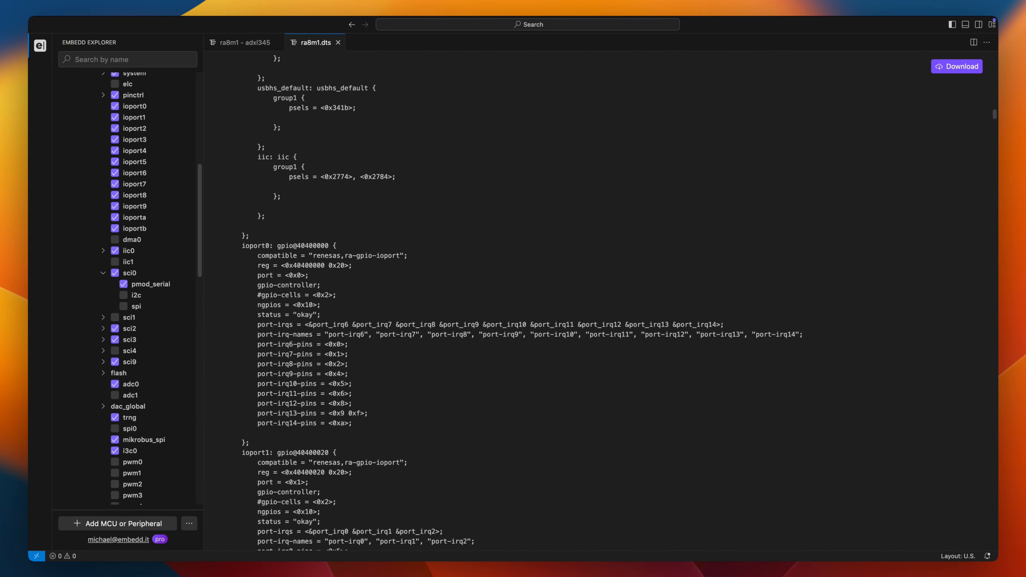
{"action": "scroll", "coordinate": [543, 183], "scroll_direction": "down", "scroll_amount": 20}
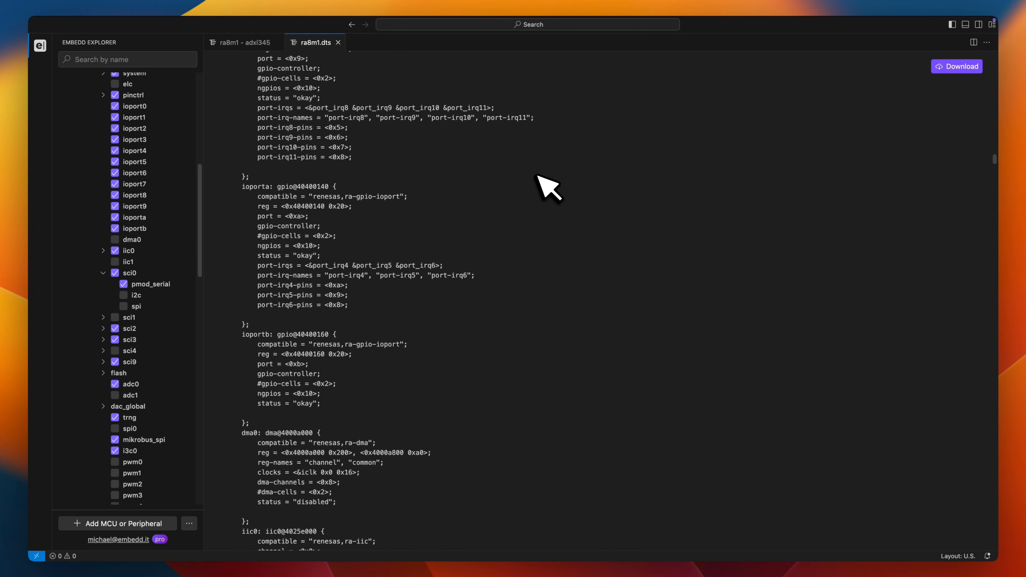
{"action": "scroll", "coordinate": [550, 190], "scroll_direction": "down", "scroll_amount": 1}
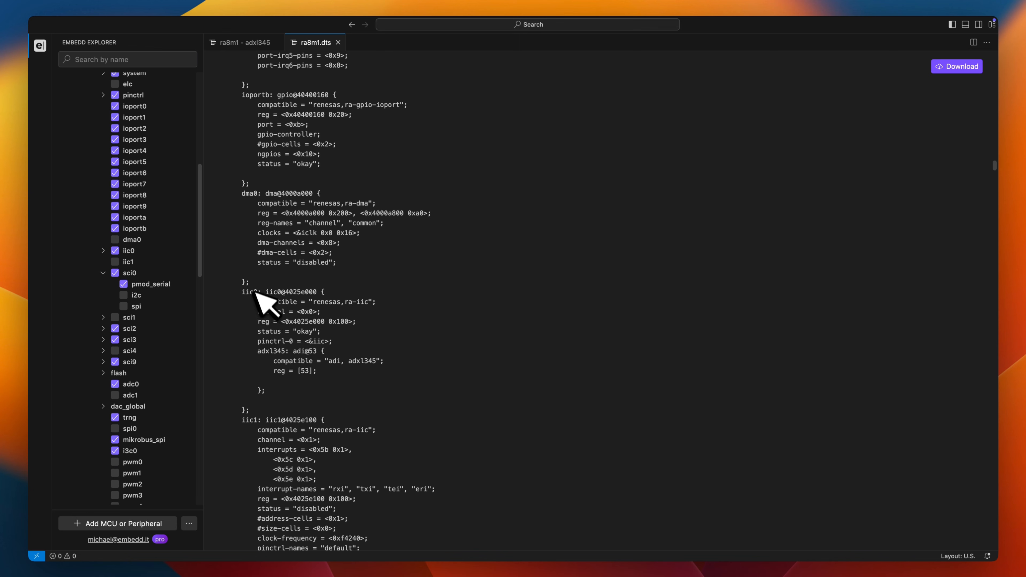
{"action": "left_click_drag", "start_coordinate": [244, 292], "coordinate": [366, 378]}
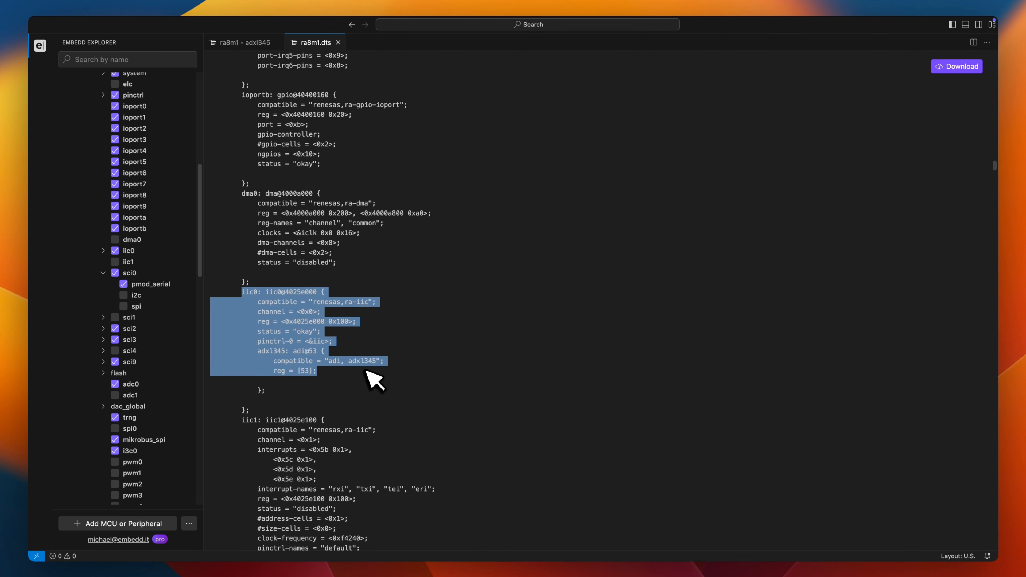
{"action": "left_click", "coordinate": [360, 374]}
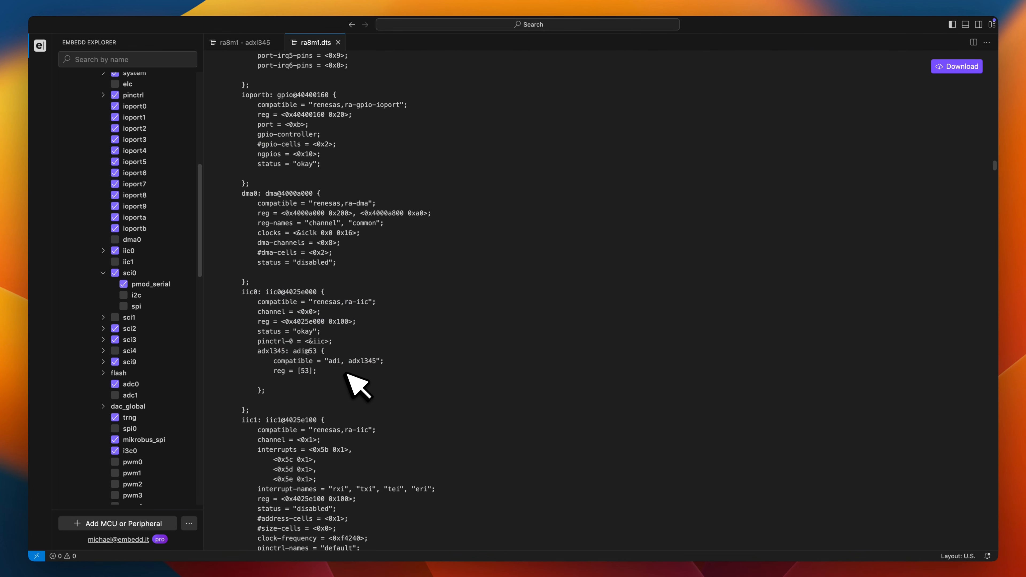